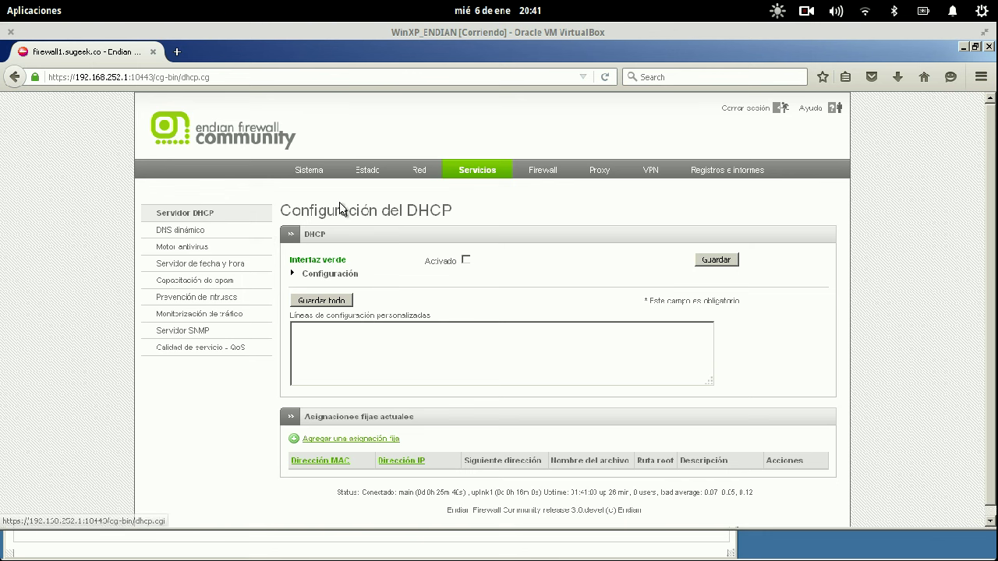
# Step: Expand the DHCP configuration settings of the green interface
pyautogui.click(294, 273)
pyautogui.click(294, 272)
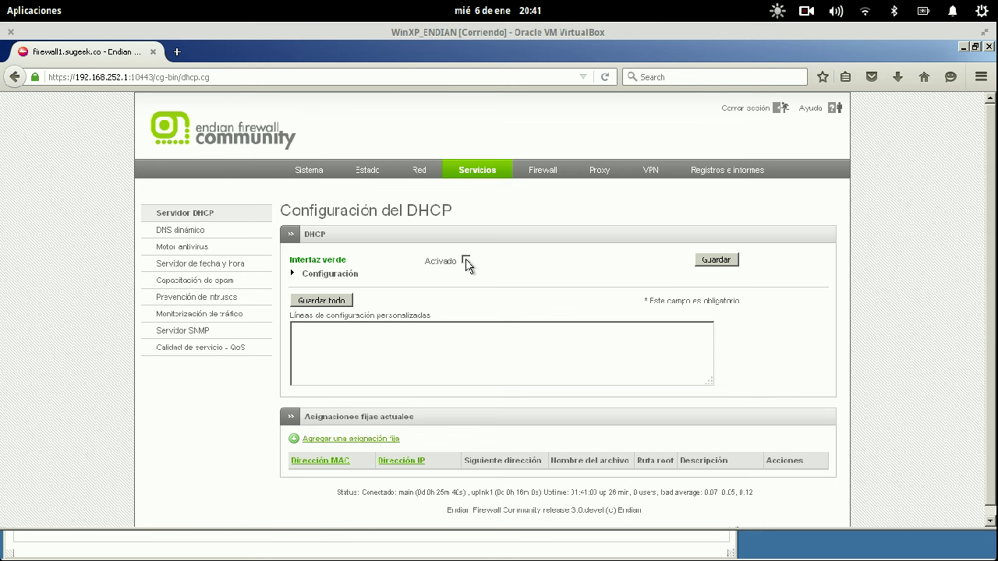
pyautogui.click(294, 273)
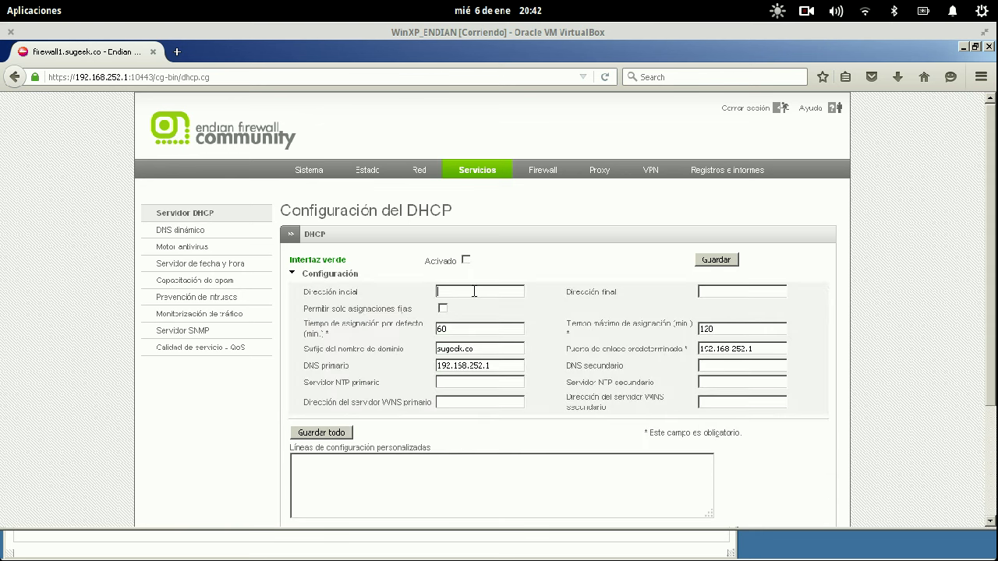
pyautogui.click(752, 293)
pyautogui.scroll(-3, 507, 320)
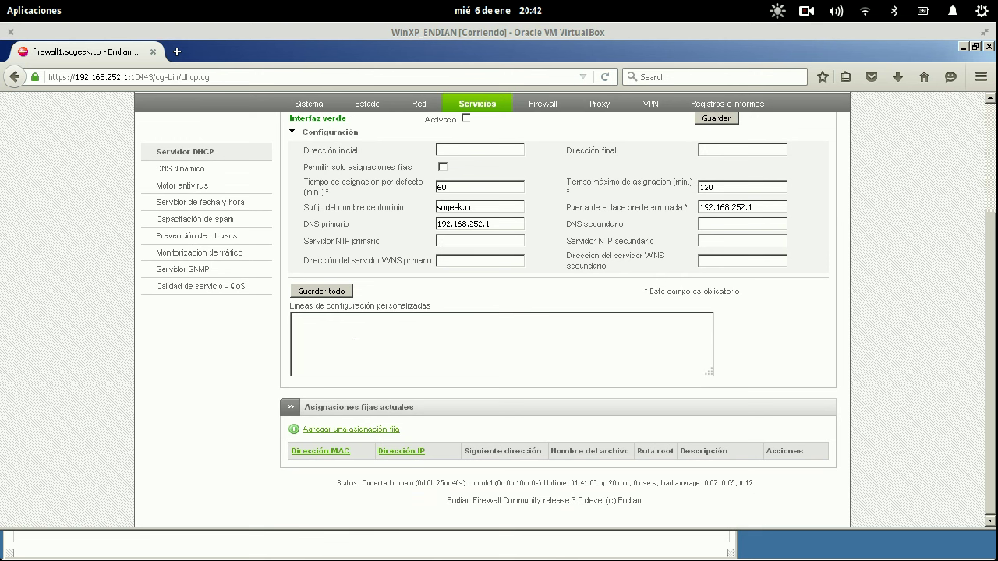
# Step: Set the green interface's DHCP range to start at 192.168.252.10 and end at 192.168.252.100
pyautogui.click(467, 350)
pyautogui.click(492, 150)
pyautogui.write('192.158.')
pyautogui.moveTo(478, 153); pyautogui.dragTo(400, 134)
pyautogui.click(507, 153)
pyautogui.write('252.10')
pyautogui.press('Tab')
pyautogui.write('192.168.252.130')
# Step: Review the default and maximum lease times, the default gateway and the primary and secondary DNS settings
pyautogui.moveTo(458, 182); pyautogui.dragTo(425, 186)
pyautogui.moveTo(763, 191); pyautogui.dragTo(677, 189)
pyautogui.click(746, 207)
pyautogui.moveTo(510, 227); pyautogui.dragTo(432, 227)
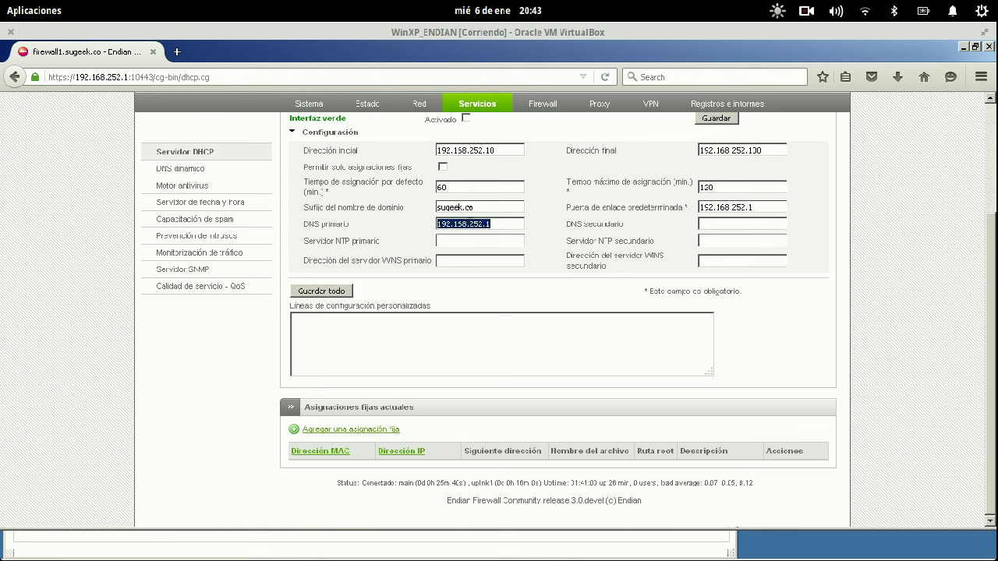
pyautogui.click(741, 223)
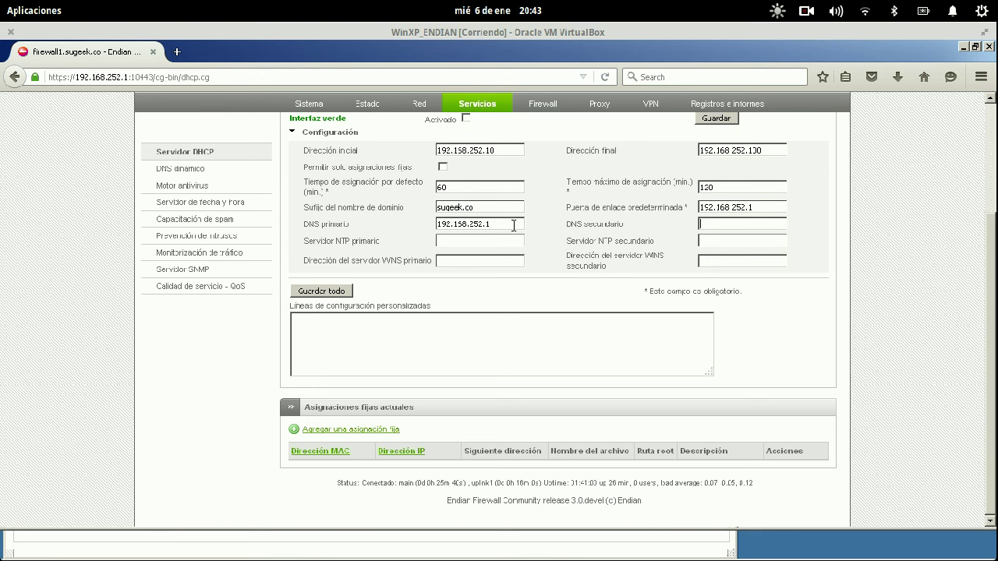
pyautogui.moveTo(493, 224); pyautogui.dragTo(459, 224)
# Step: Set the primary NTP server to 192.168.252.1 and save all the DHCP settings
pyautogui.click(756, 239)
pyautogui.click(509, 240)
pyautogui.write('192.158.2')
pyautogui.write('5.')
pyautogui.write('2.1')
pyautogui.scroll(3, 441, 270)
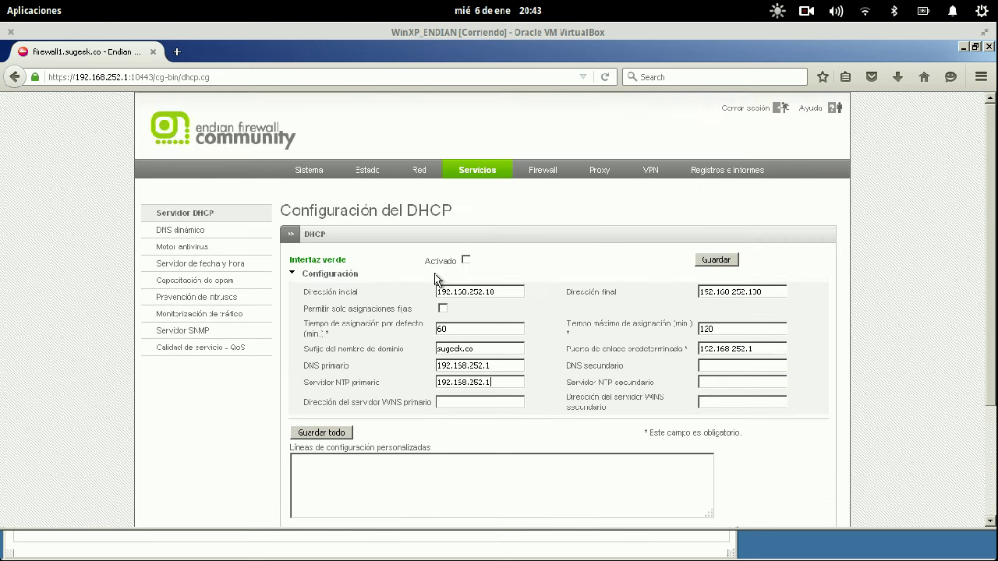
pyautogui.click(335, 432)
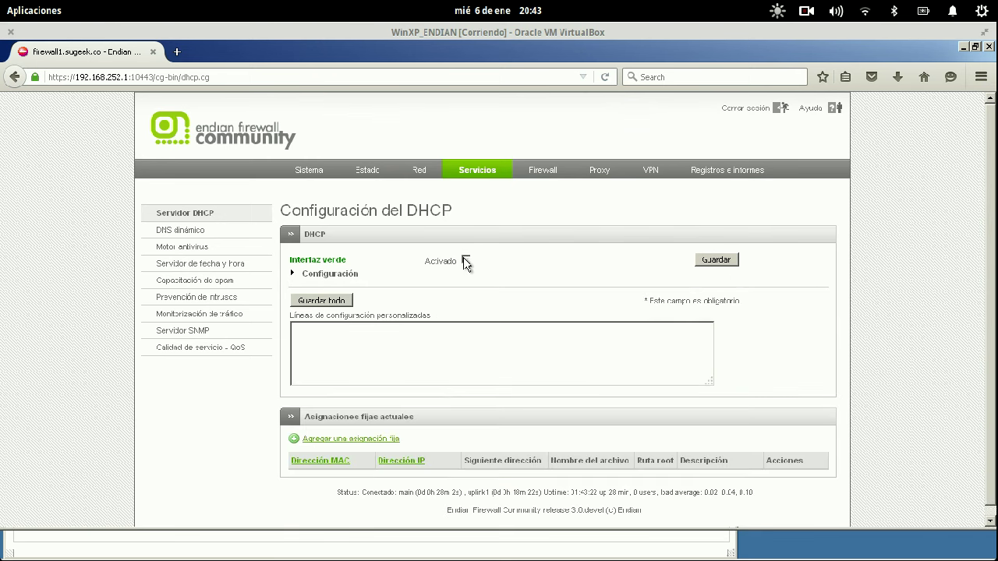
# Step: Enable the DHCP server on the green interface and save the change
pyautogui.click(466, 260)
pyautogui.click(719, 260)
pyautogui.scroll(-1, 992, 160)
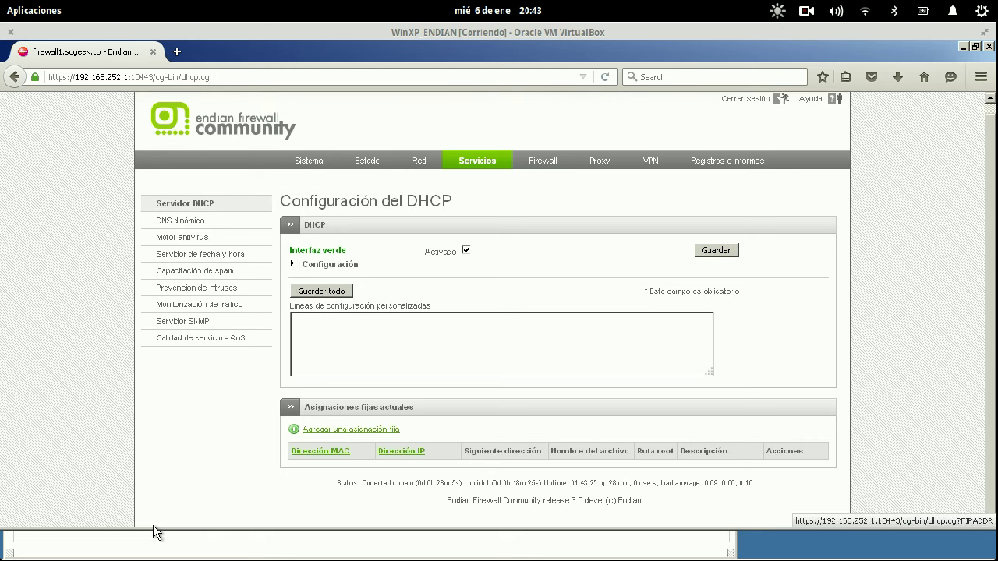
# Step: Set the Windows local area connection's Internet Protocol (TCP/IP) to obtain its IP address and DNS server address automatically
pyautogui.click(24, 550)
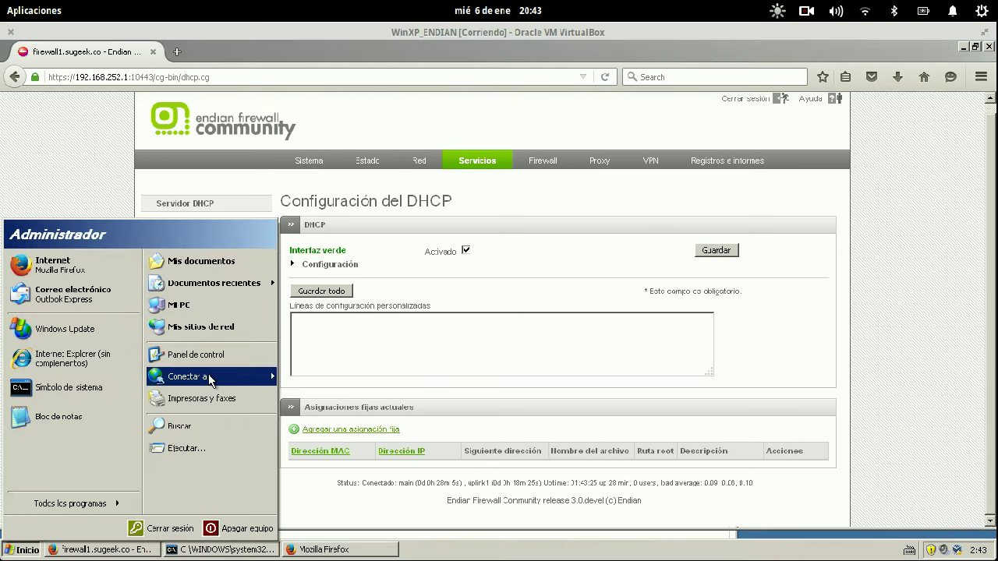
pyautogui.click(295, 324)
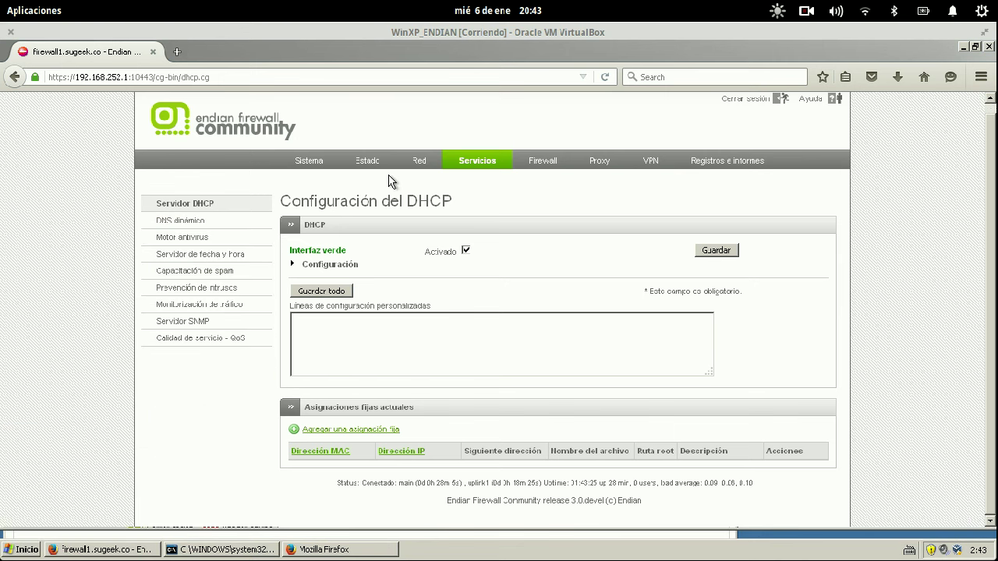
pyautogui.rightClick(215, 162)
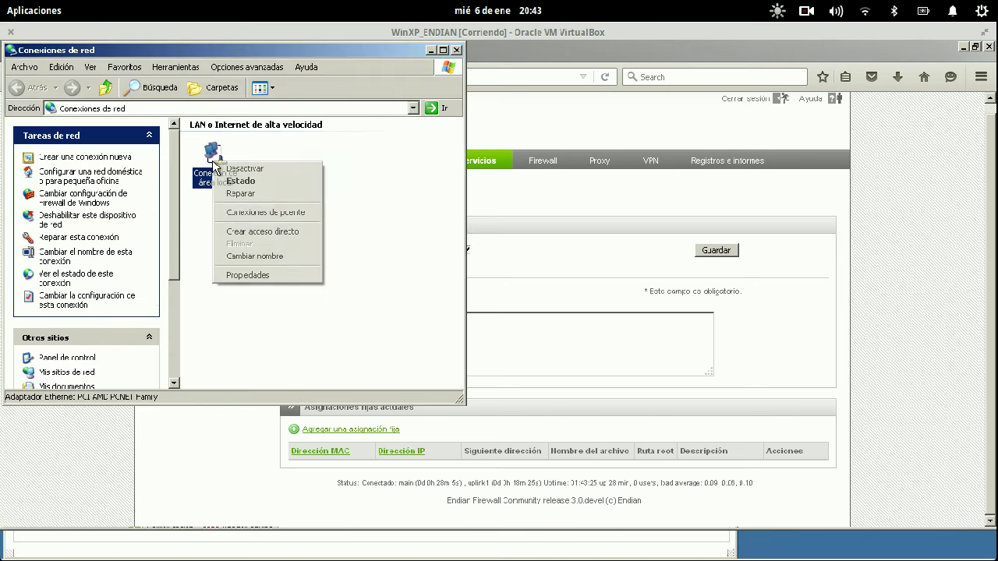
pyautogui.click(258, 275)
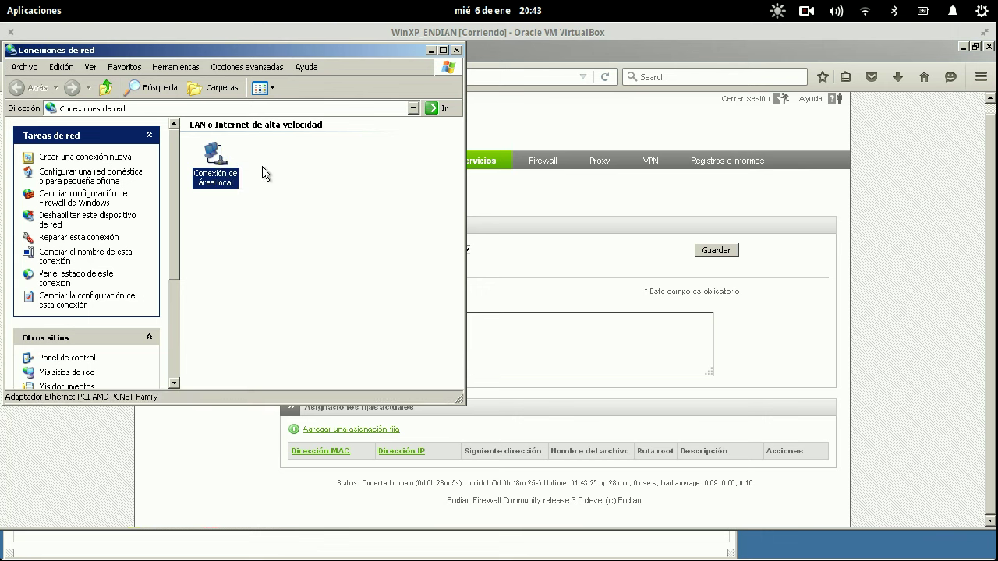
pyautogui.click(202, 252)
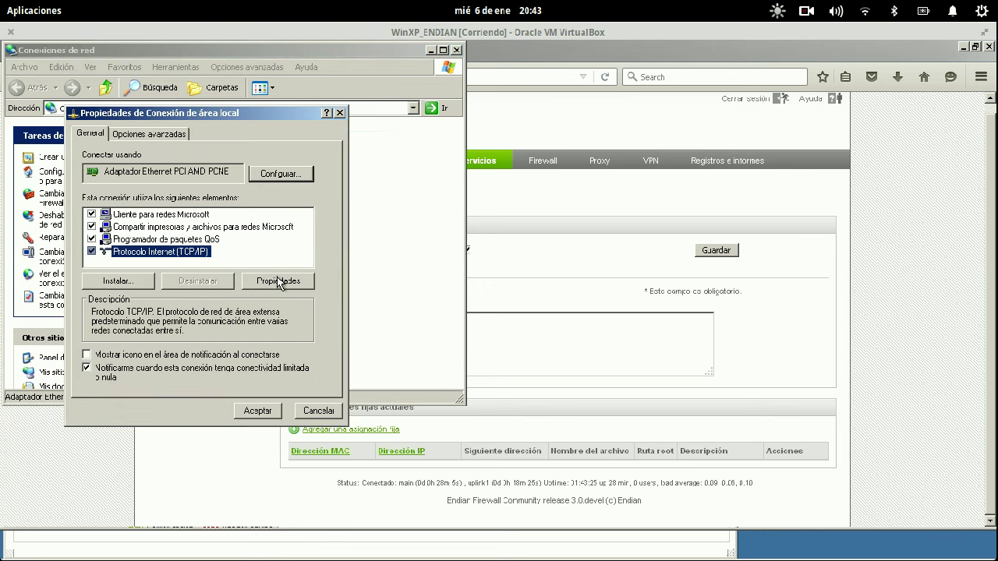
pyautogui.click(280, 282)
pyautogui.click(170, 249)
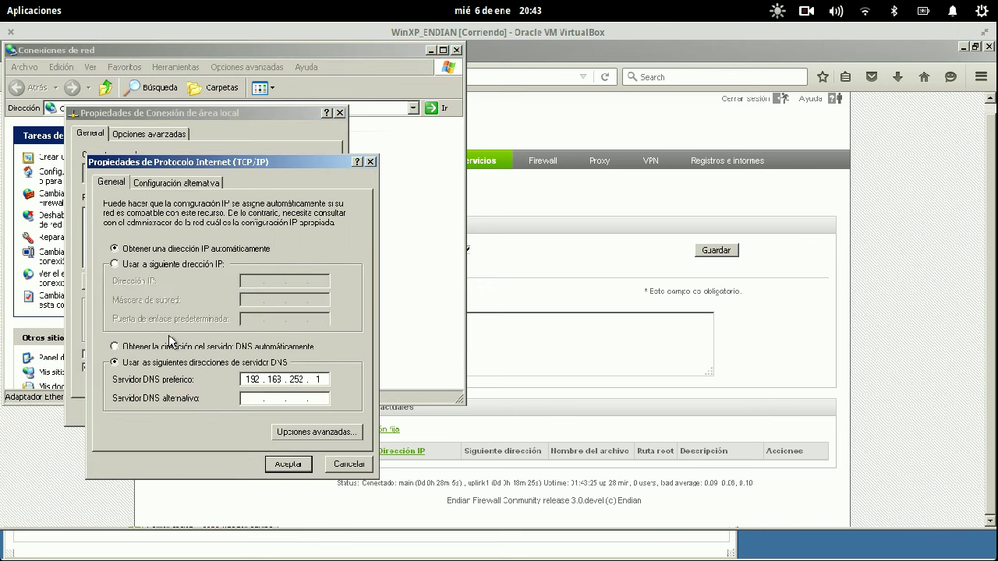
pyautogui.click(171, 346)
pyautogui.click(288, 464)
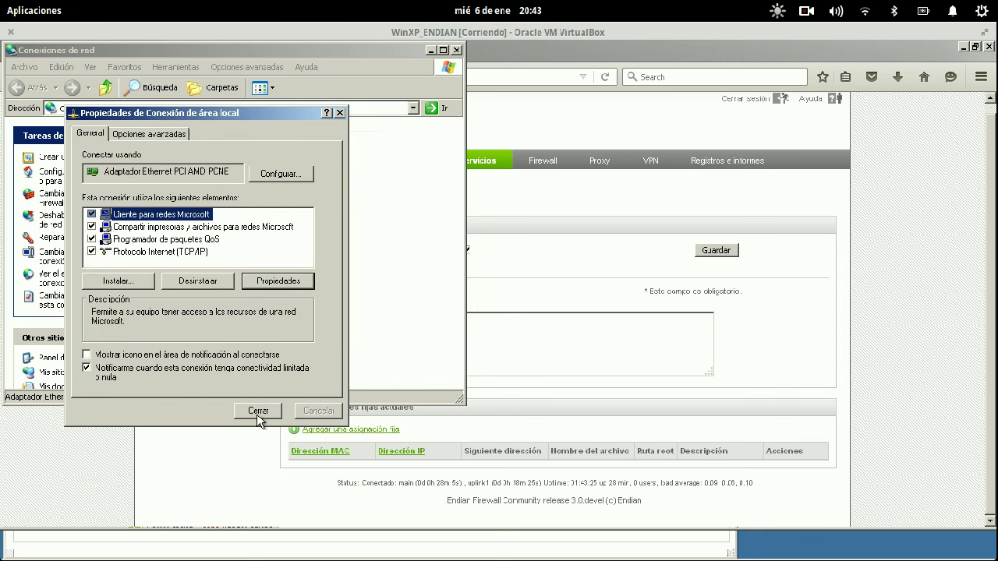
pyautogui.click(391, 287)
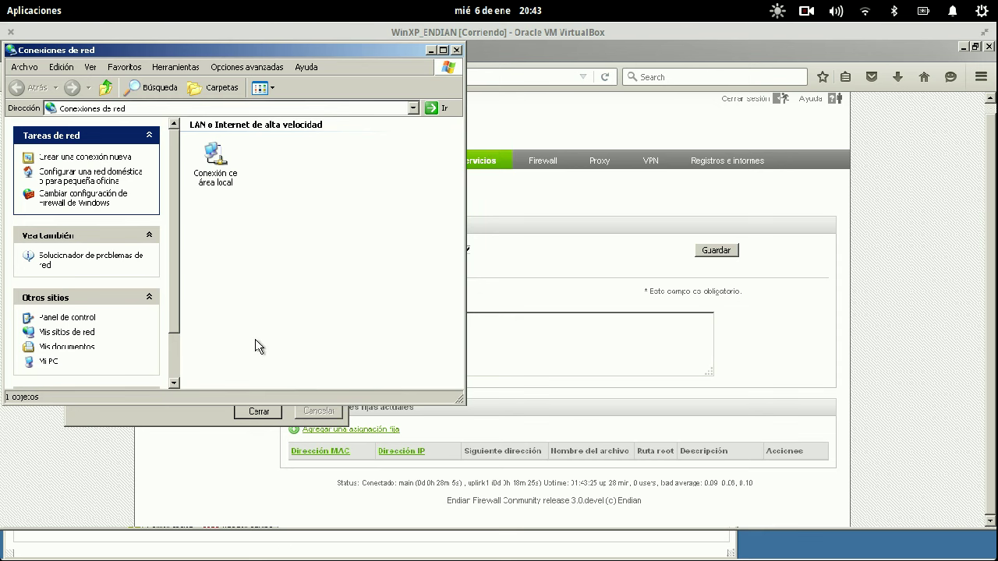
# Step: Check the local area connection's status, including its support information and network details
pyautogui.rightClick(218, 166)
pyautogui.click(243, 186)
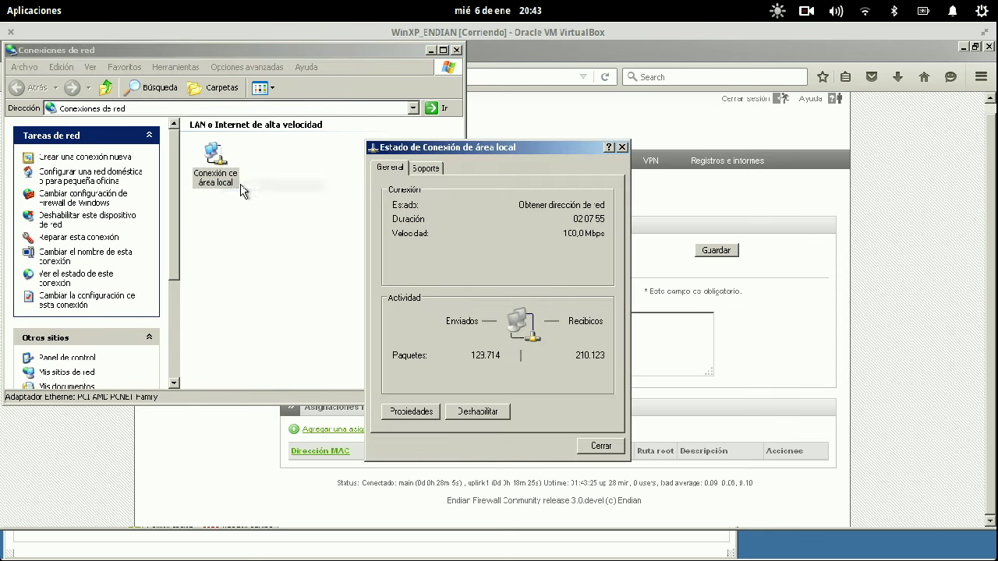
pyautogui.click(427, 169)
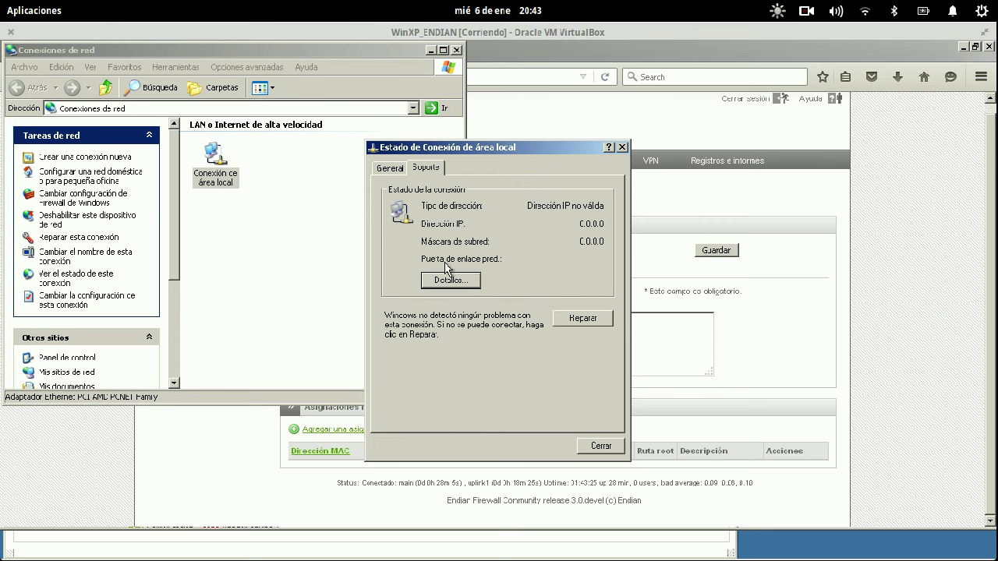
pyautogui.click(468, 283)
pyautogui.click(581, 389)
pyautogui.click(606, 447)
# Step: Repair the local area connection to renew its IP address and dismiss the repair dialog
pyautogui.rightClick(238, 198)
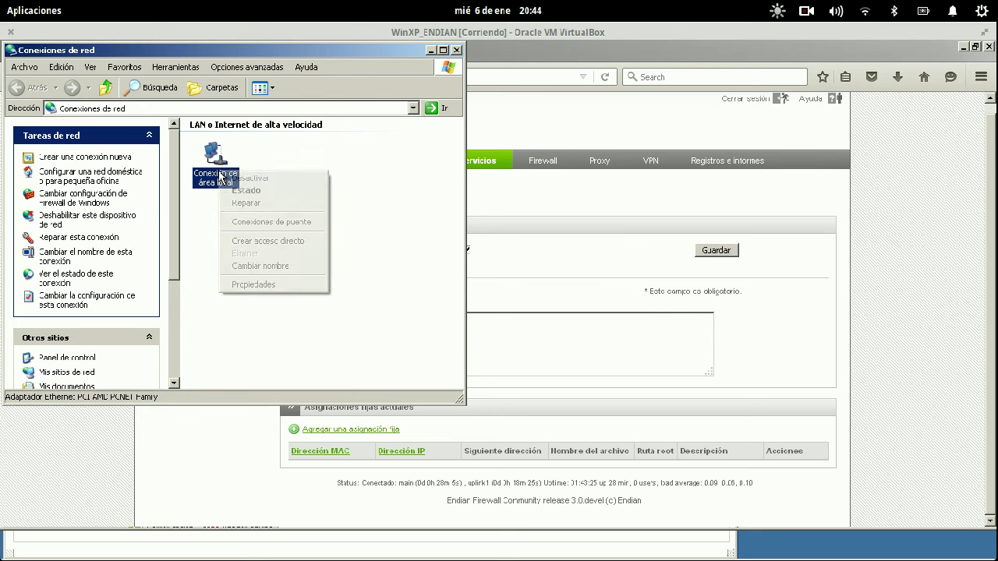
pyautogui.click(251, 204)
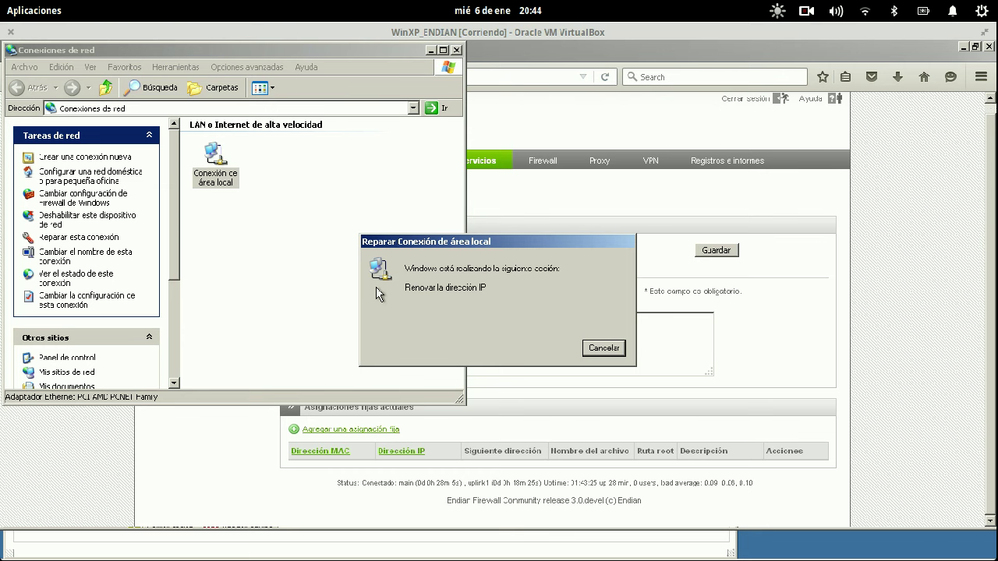
pyautogui.click(558, 209)
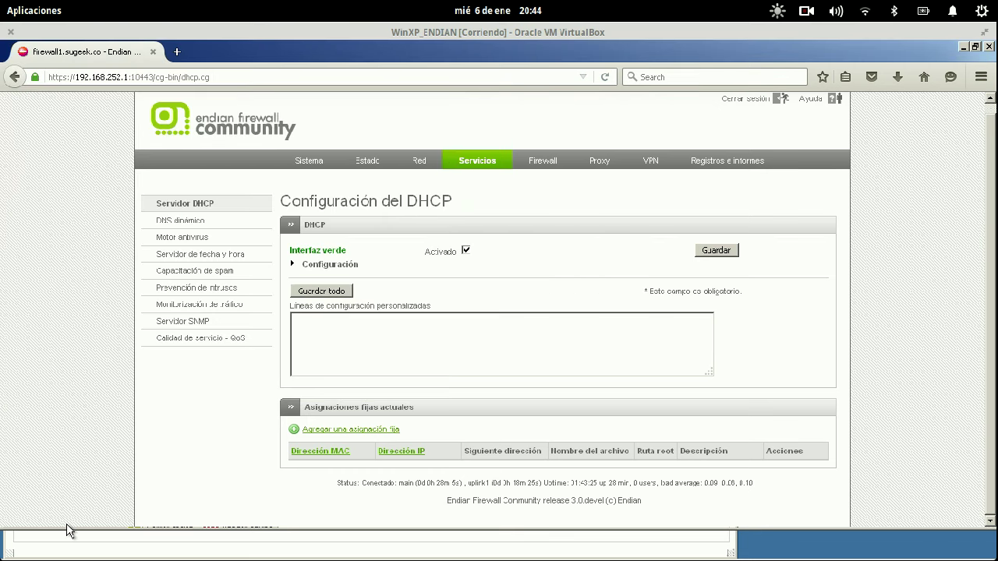
pyautogui.click(55, 551)
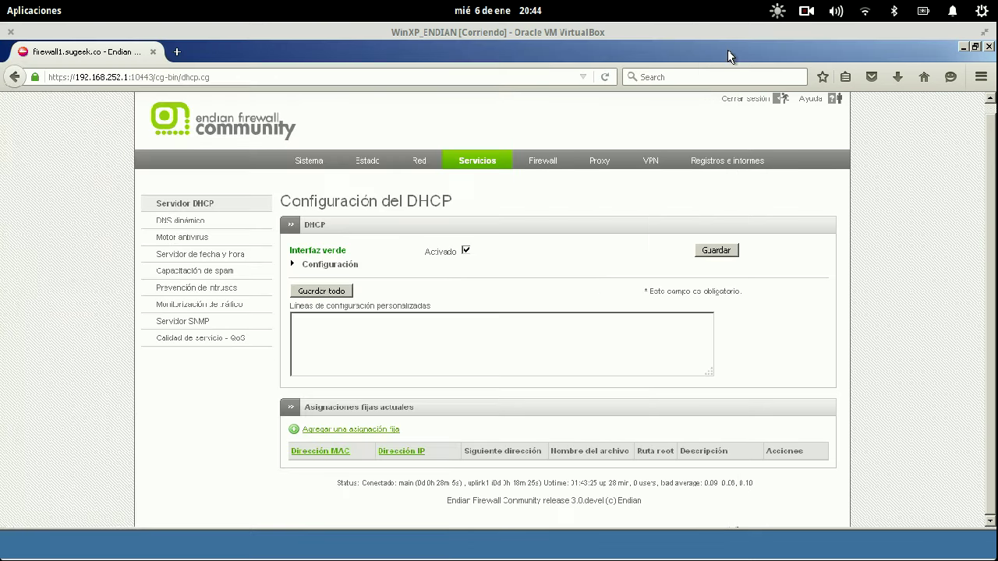
pyautogui.click(727, 49)
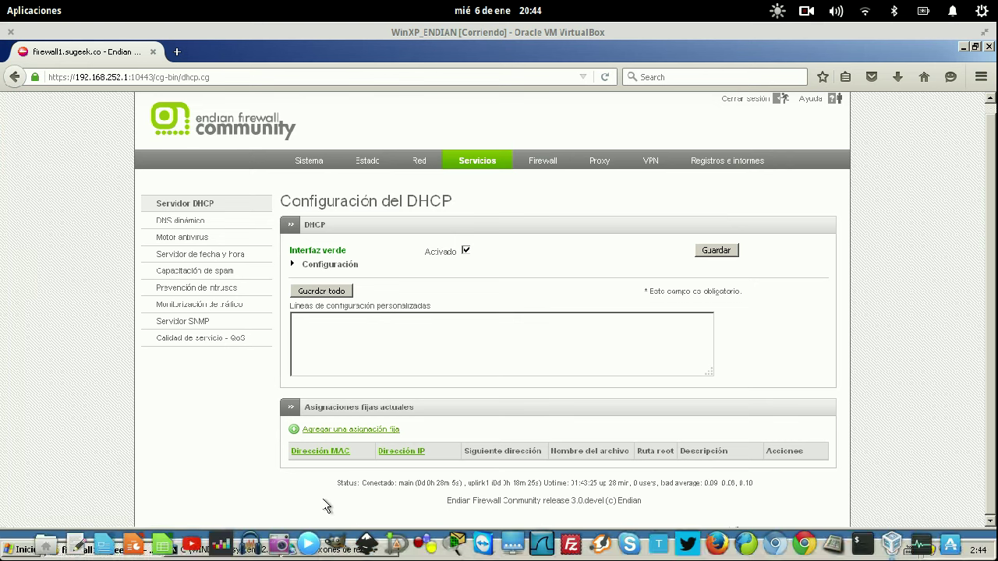
pyautogui.click(326, 551)
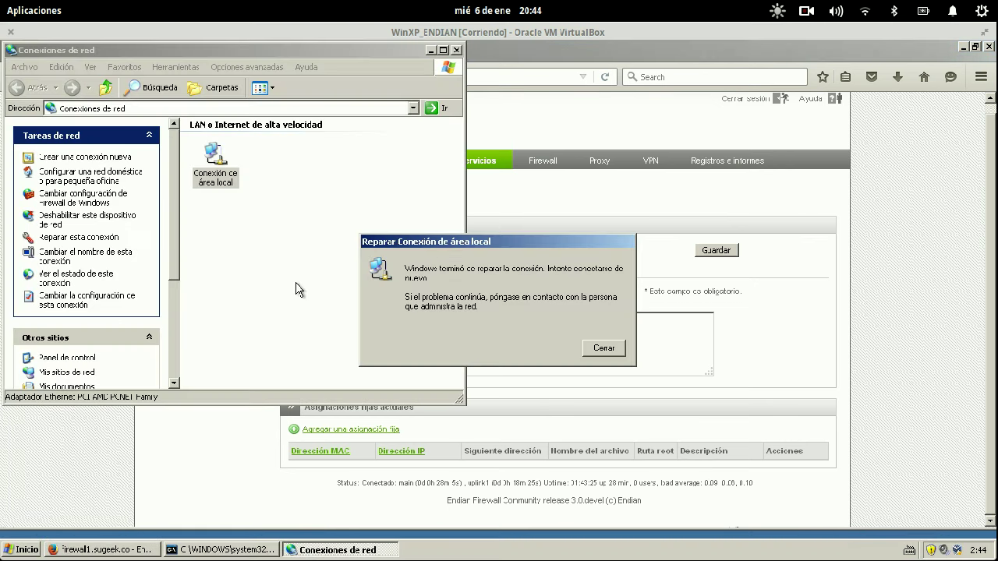
pyautogui.click(603, 349)
# Step: Check the address type, IP address, subnet mask and gateway of the local area connection, and close the network windows
pyautogui.rightClick(234, 176)
pyautogui.click(273, 195)
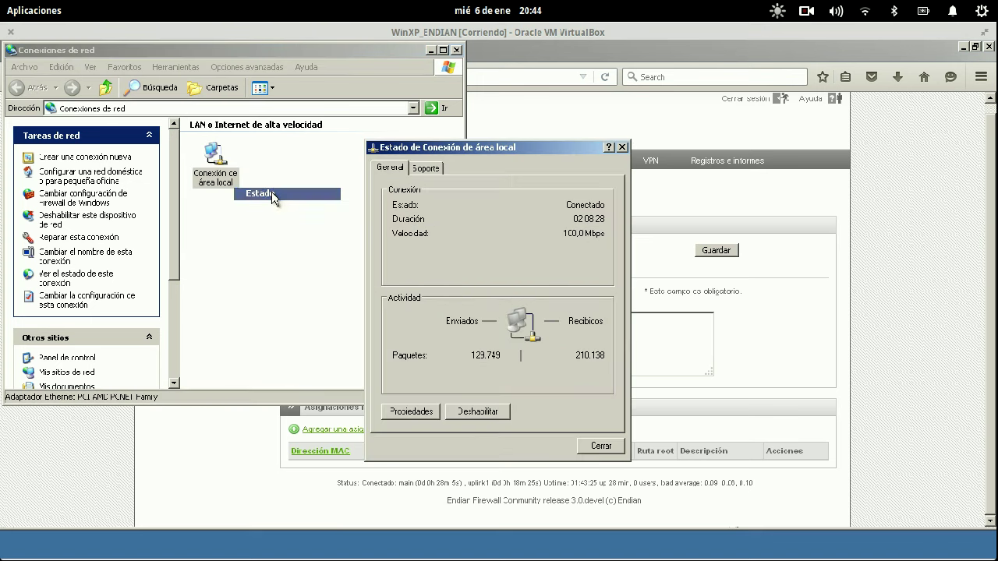
pyautogui.click(428, 169)
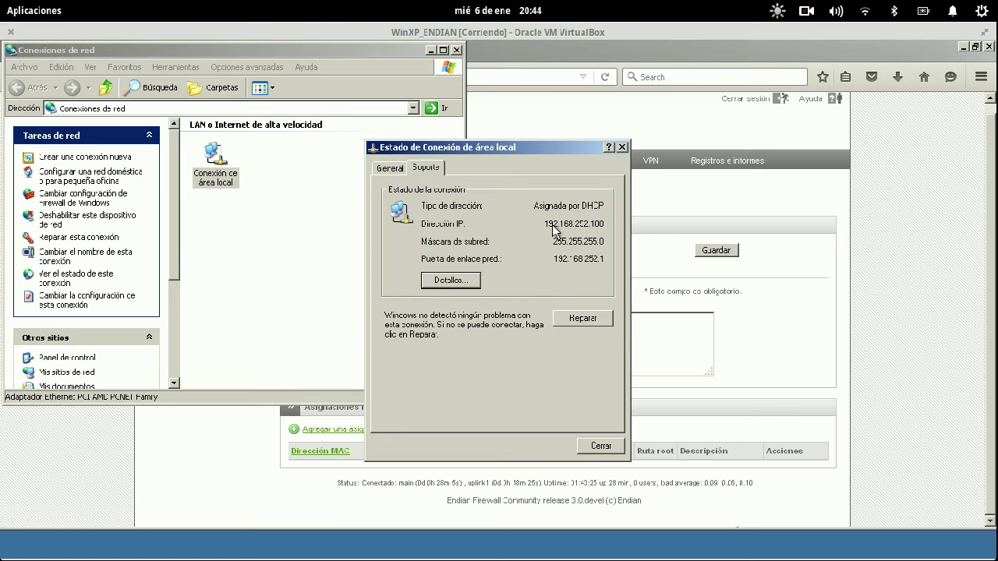
pyautogui.click(622, 148)
pyautogui.click(456, 49)
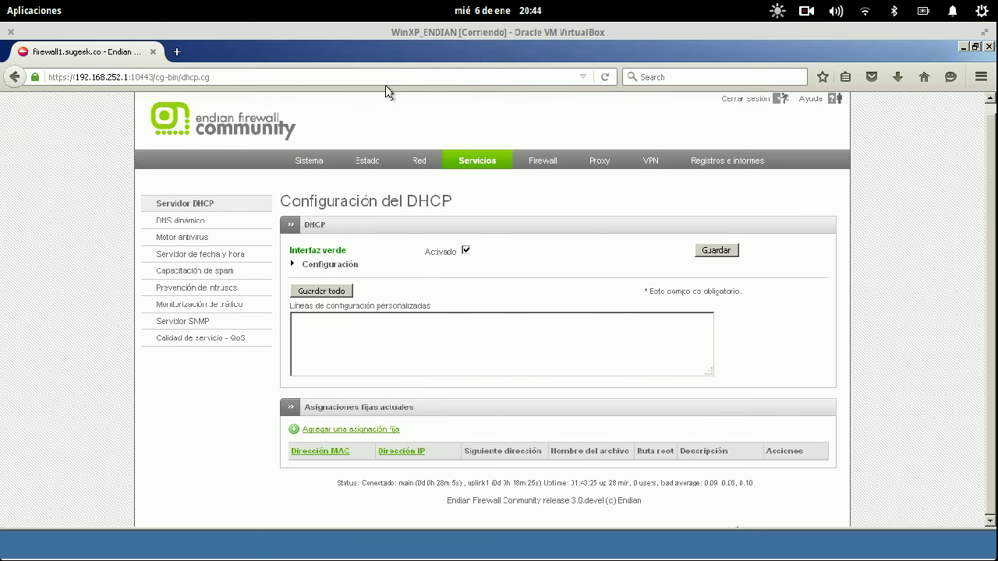
# Step: Reload the DHCP page and examine the IP address, MAC address, host name and expiry of the current dynamic lease
pyautogui.press('Return')
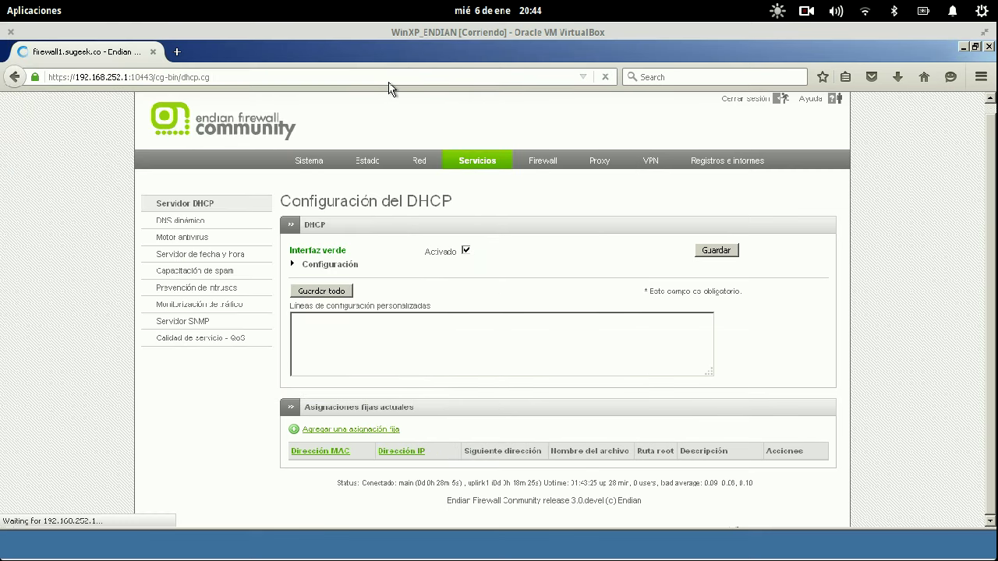
pyautogui.scroll(-3, 603, 378)
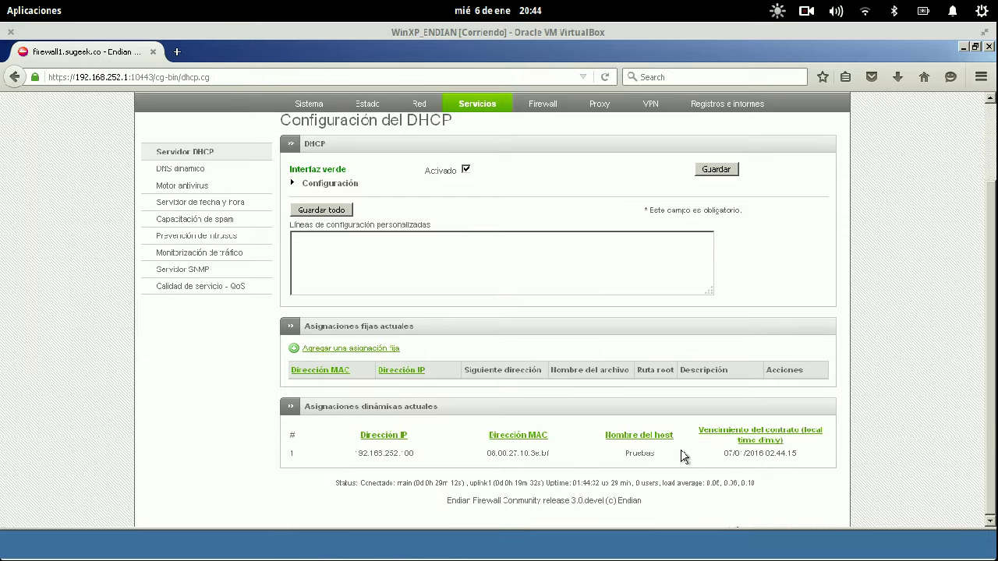
pyautogui.moveTo(677, 457); pyautogui.dragTo(624, 459)
pyautogui.moveTo(488, 459); pyautogui.dragTo(550, 461)
pyautogui.moveTo(373, 457); pyautogui.dragTo(413, 458)
pyautogui.moveTo(725, 457); pyautogui.dragTo(792, 463)
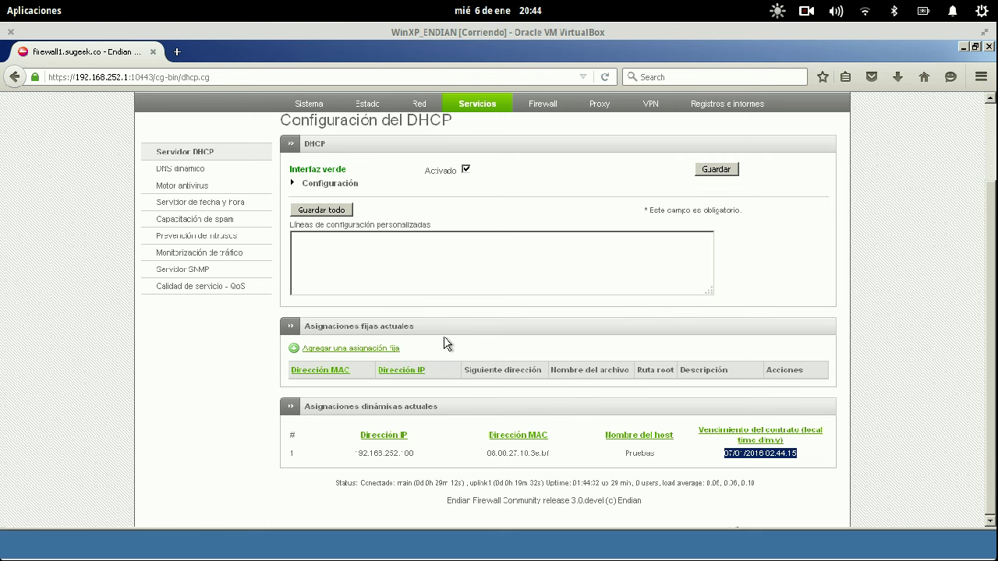
# Step: Add a fixed lease for the dynamic client's MAC address with IP address 192.168.252.2 and description Soporte TI
pyautogui.moveTo(487, 453); pyautogui.dragTo(569, 459)
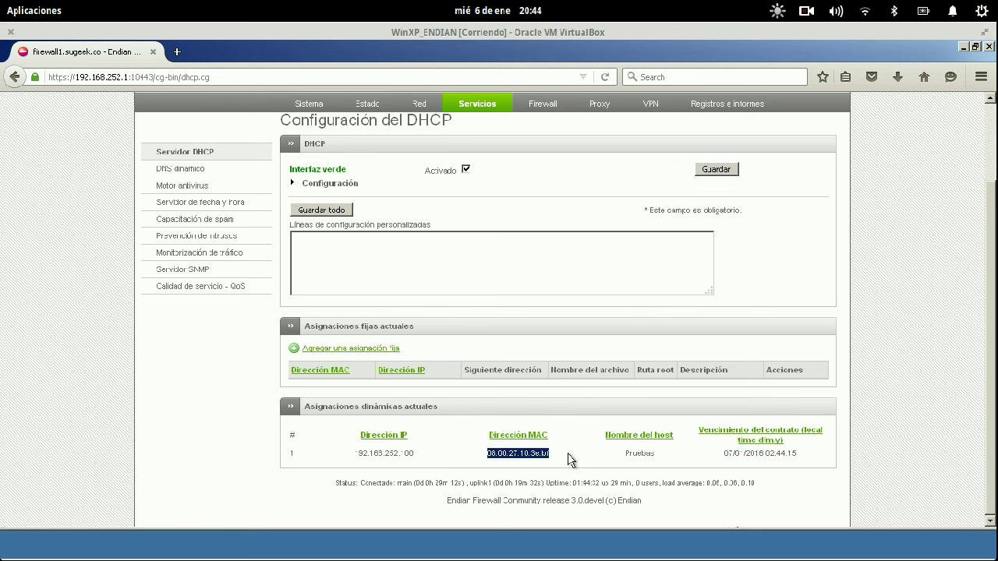
pyautogui.click(353, 349)
pyautogui.click(407, 378)
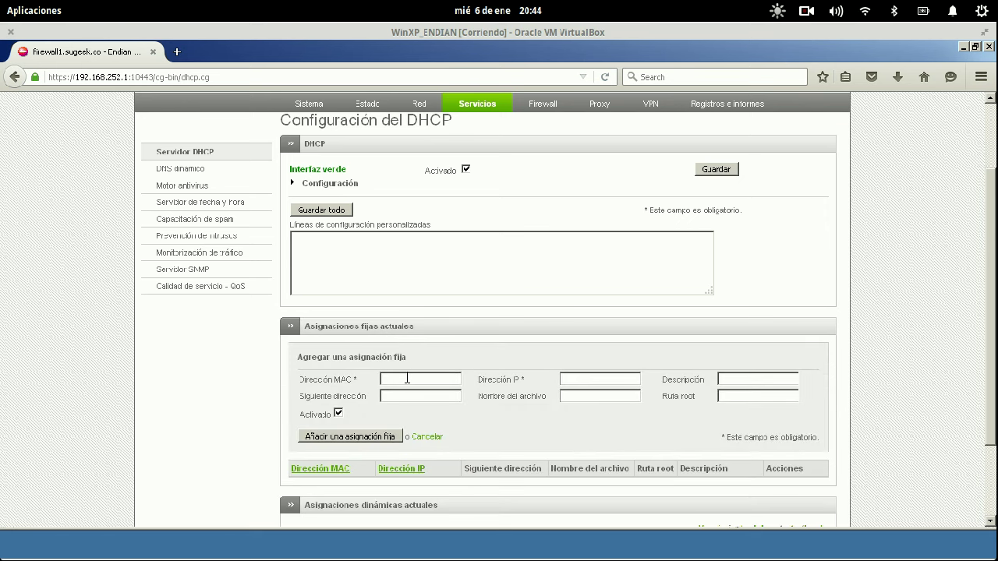
pyautogui.write('08:00:27:1c:3e:bf')
pyautogui.write('68.252')
pyautogui.write('Sopor')
pyautogui.write('te TI')
pyautogui.click(347, 435)
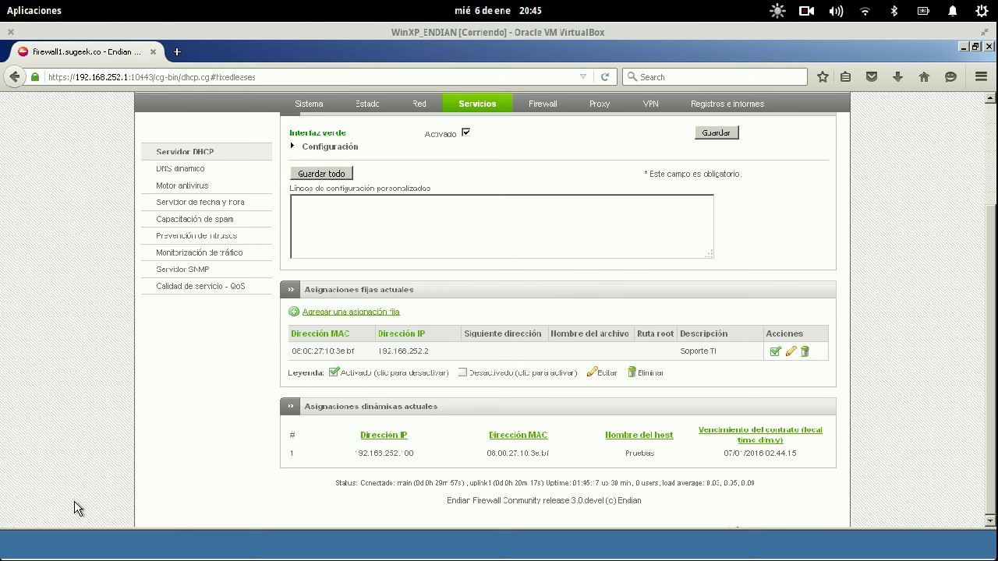
# Step: Open the Windows network connections and repair the local area connection to renew its address lease
pyautogui.moveTo(81, 555)
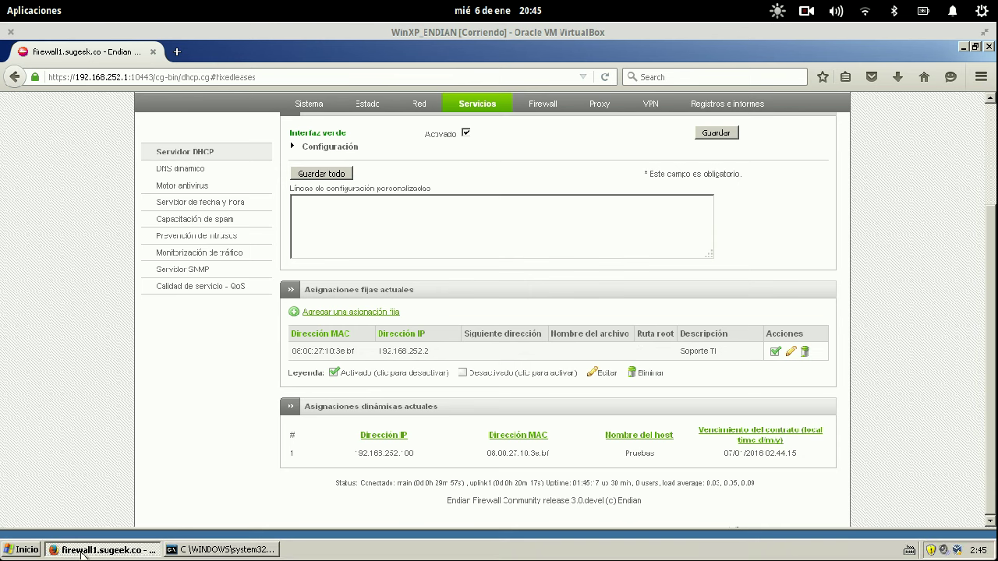
pyautogui.click(23, 550)
pyautogui.moveTo(194, 380)
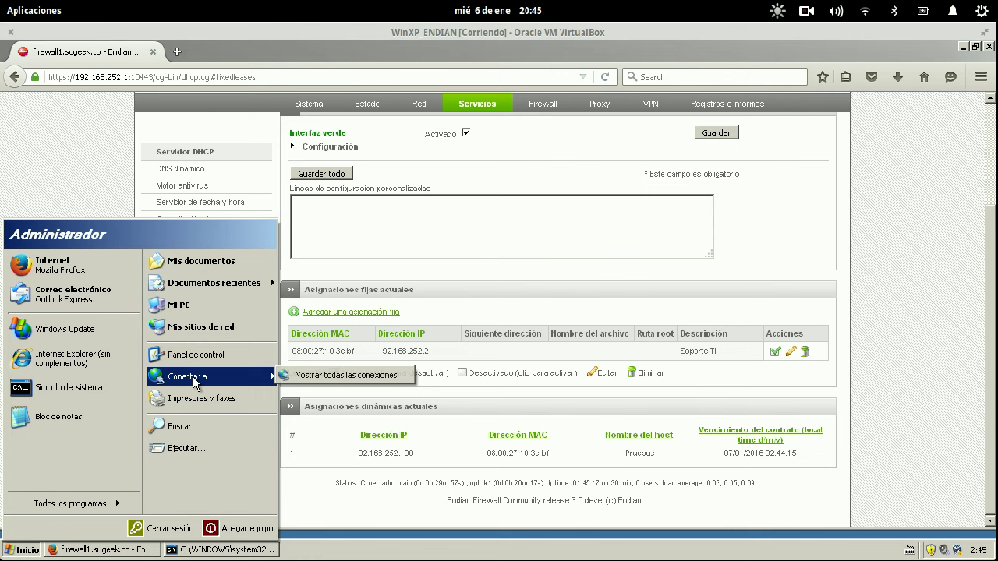
pyautogui.click(329, 375)
pyautogui.rightClick(225, 155)
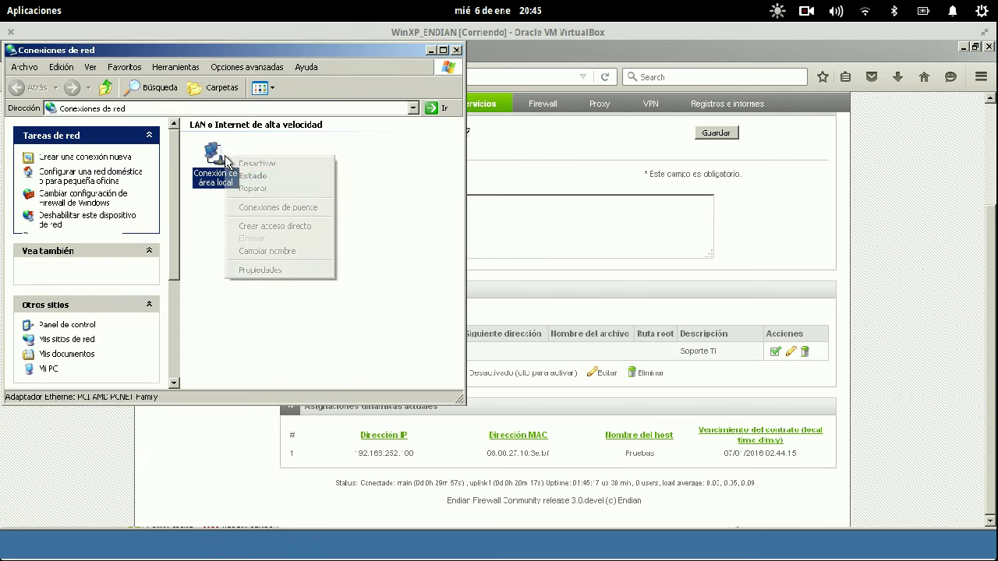
pyautogui.click(254, 188)
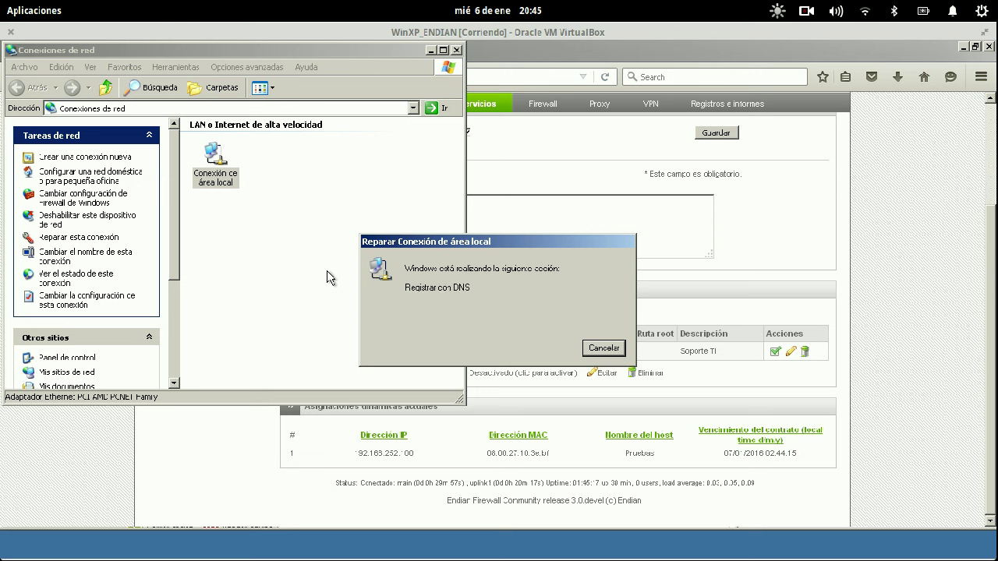
pyautogui.click(604, 349)
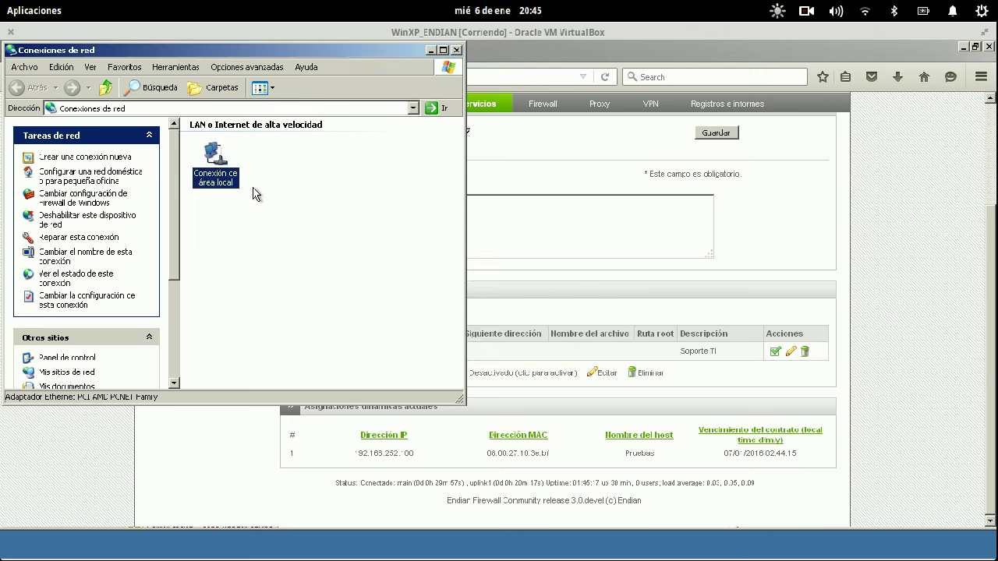
# Step: Check the address type, IP address and gateway in the local area connection's status, and return to the firewall page
pyautogui.rightClick(232, 176)
pyautogui.click(248, 194)
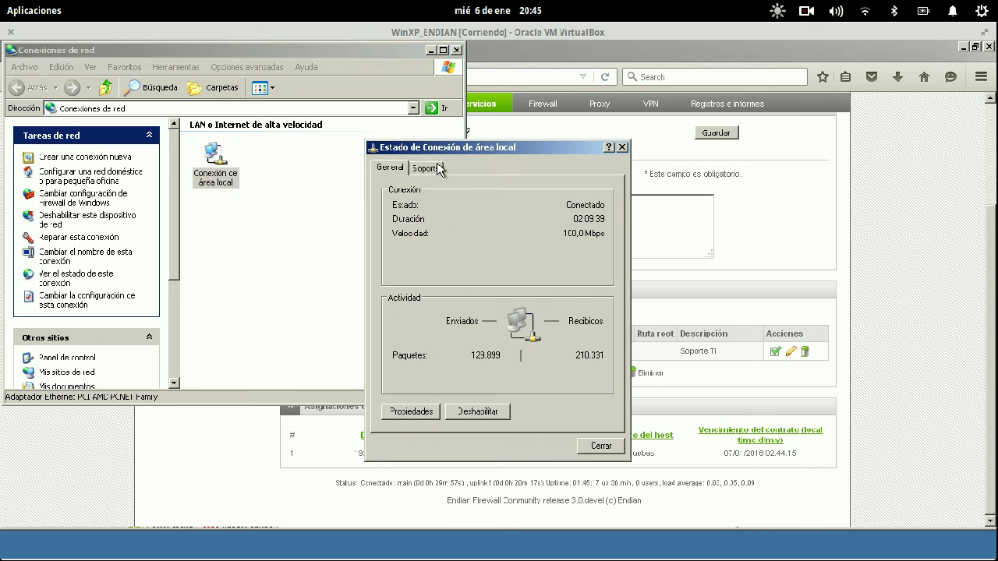
pyautogui.click(438, 166)
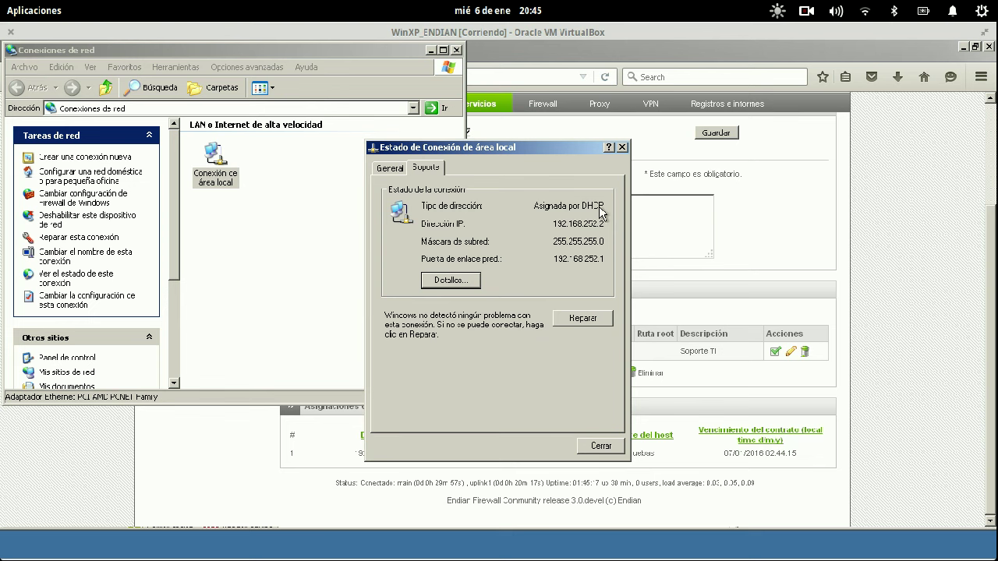
pyautogui.click(622, 147)
pyautogui.click(450, 326)
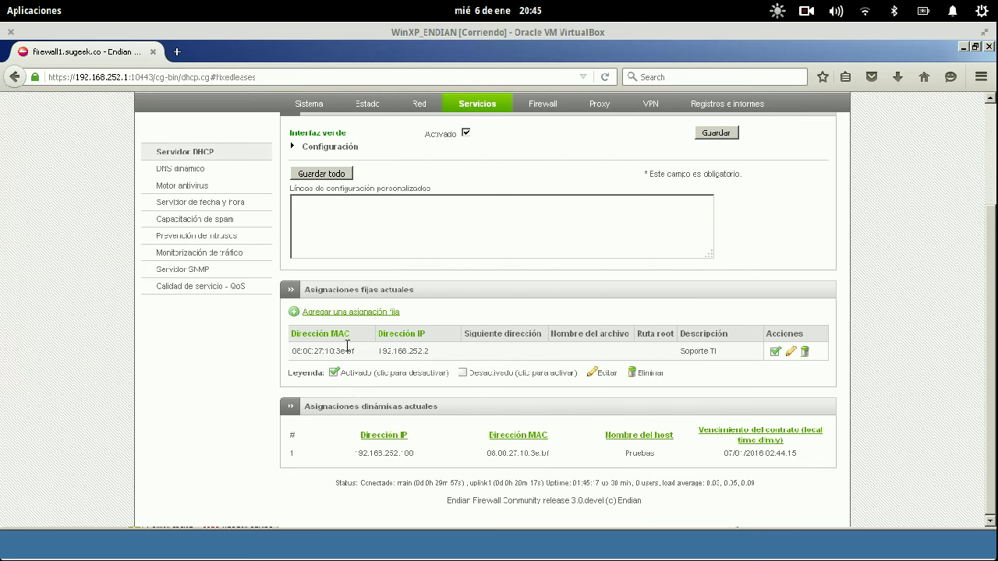
# Step: Review the fixed lease entry, check the DHCP server's state among the system services, and return to the DHCP configuration
pyautogui.moveTo(334, 351); pyautogui.dragTo(465, 357)
pyautogui.click(465, 355)
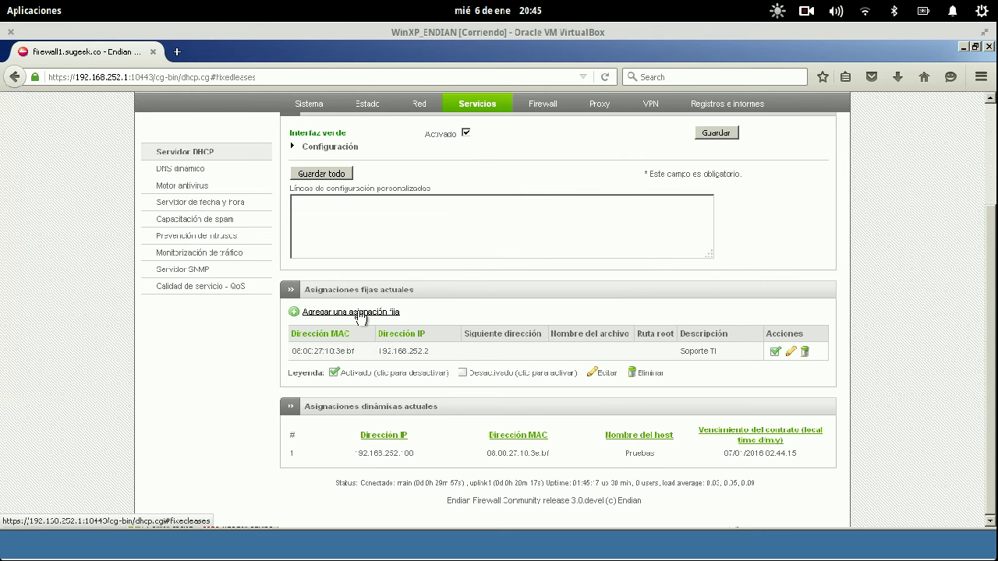
pyautogui.scroll(3, 568, 272)
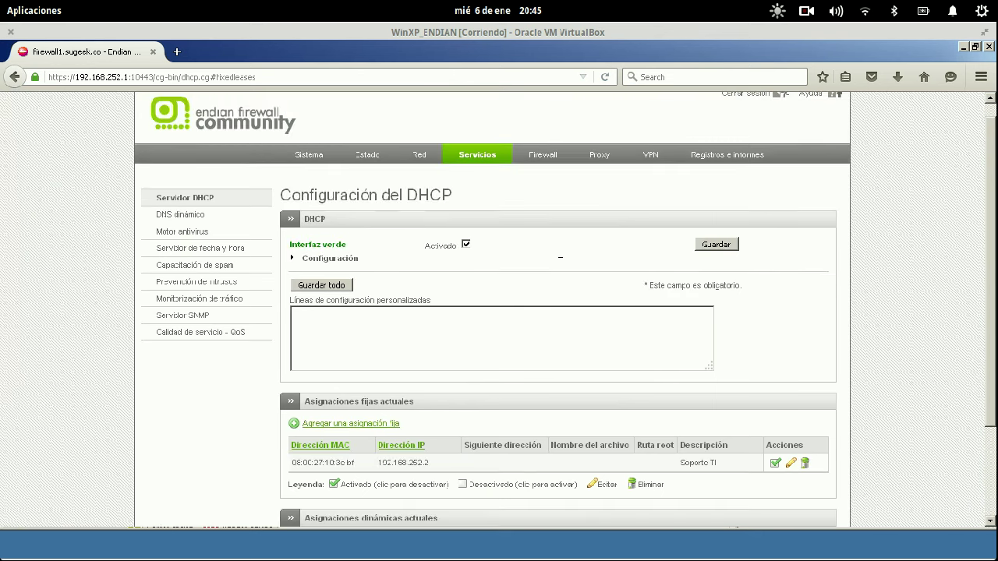
pyautogui.click(371, 174)
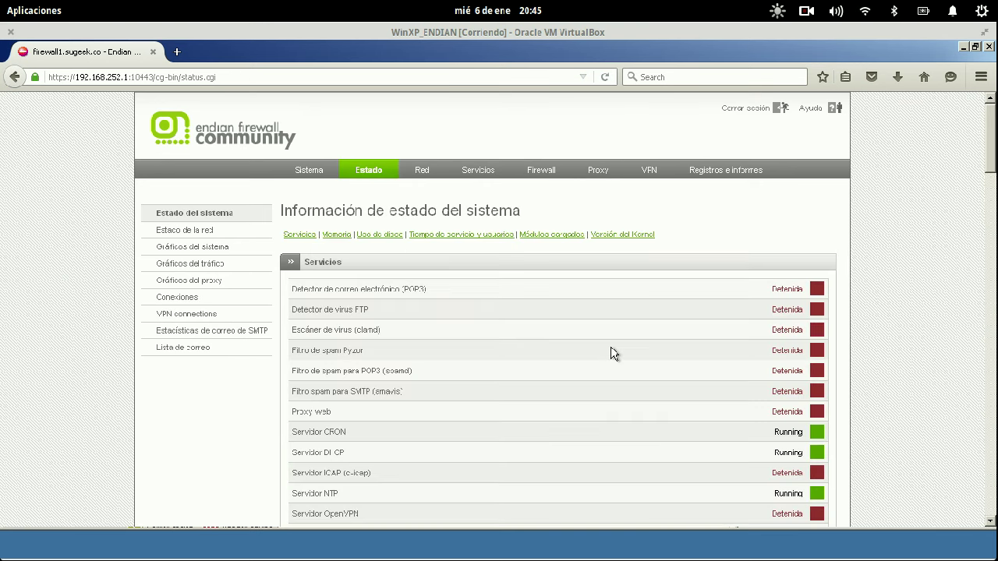
pyautogui.moveTo(310, 453); pyautogui.dragTo(811, 459)
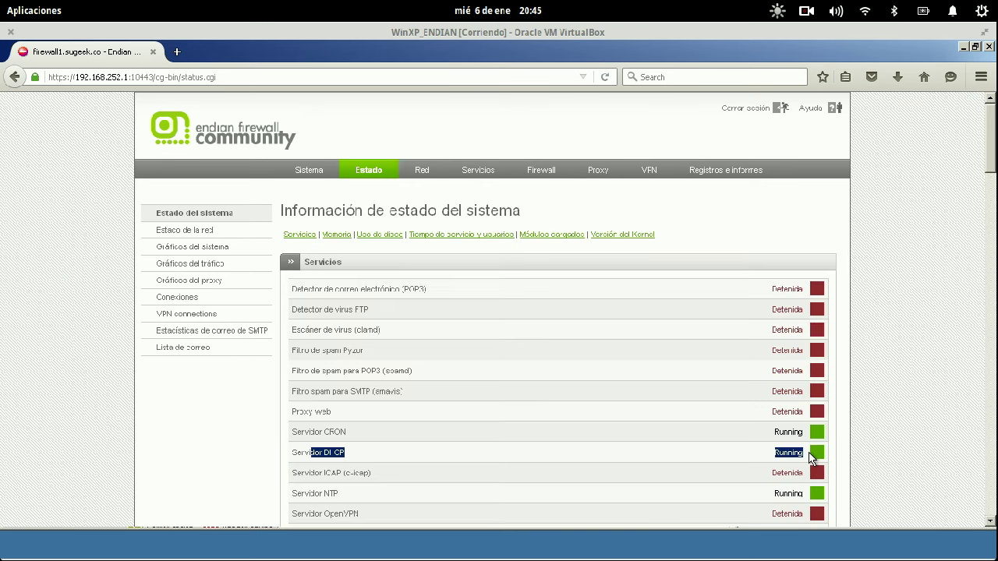
pyautogui.click(485, 175)
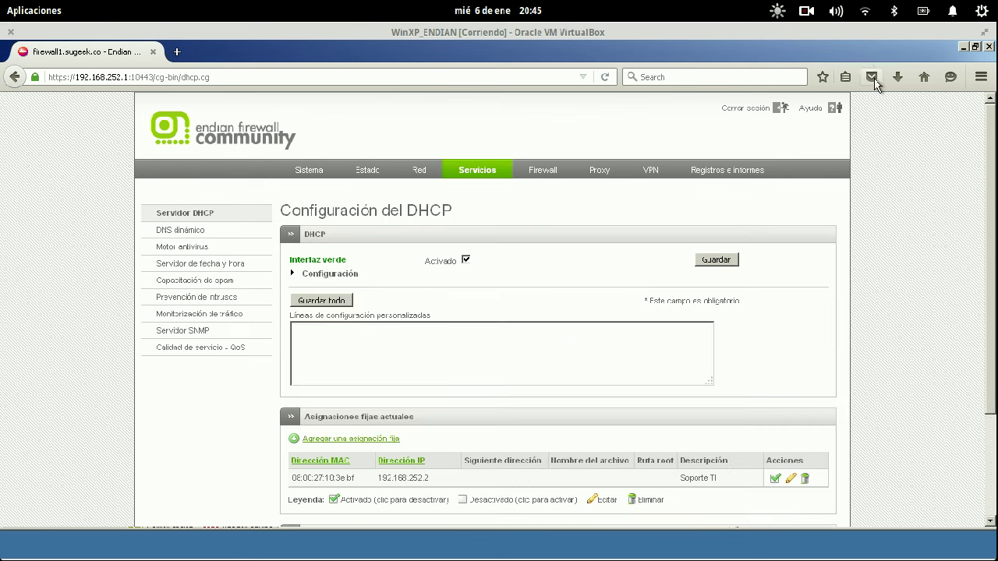
pyautogui.doubleClick(864, 54)
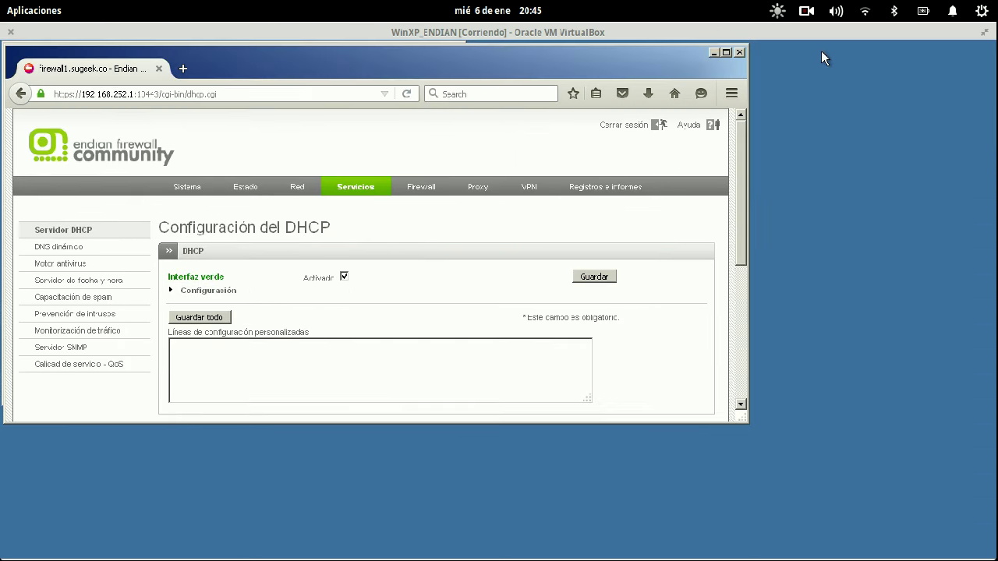
pyautogui.doubleClick(640, 53)
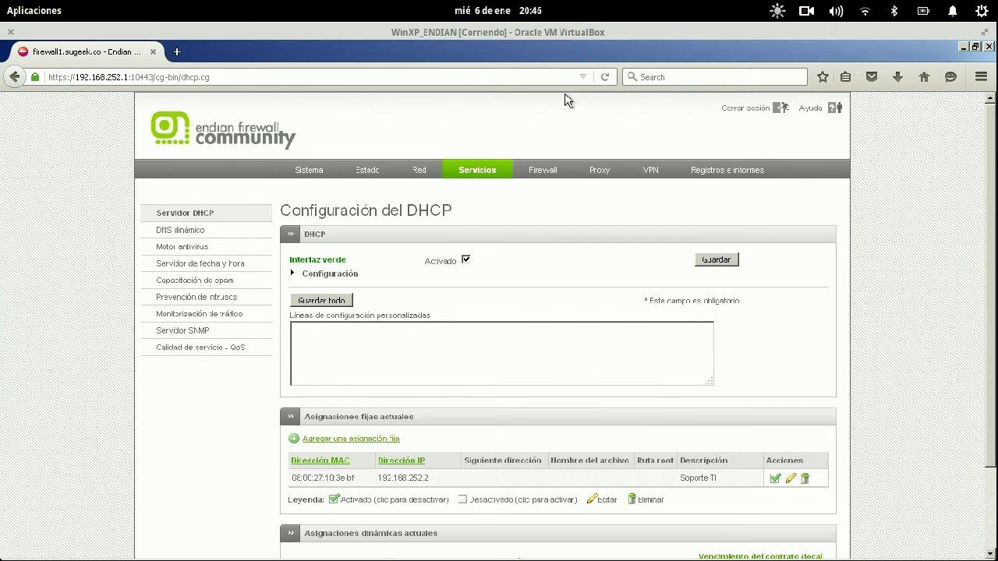
# Step: Examine the provider options for adding a host to the dynamic DNS client, and cancel the new host form
pyautogui.click(220, 231)
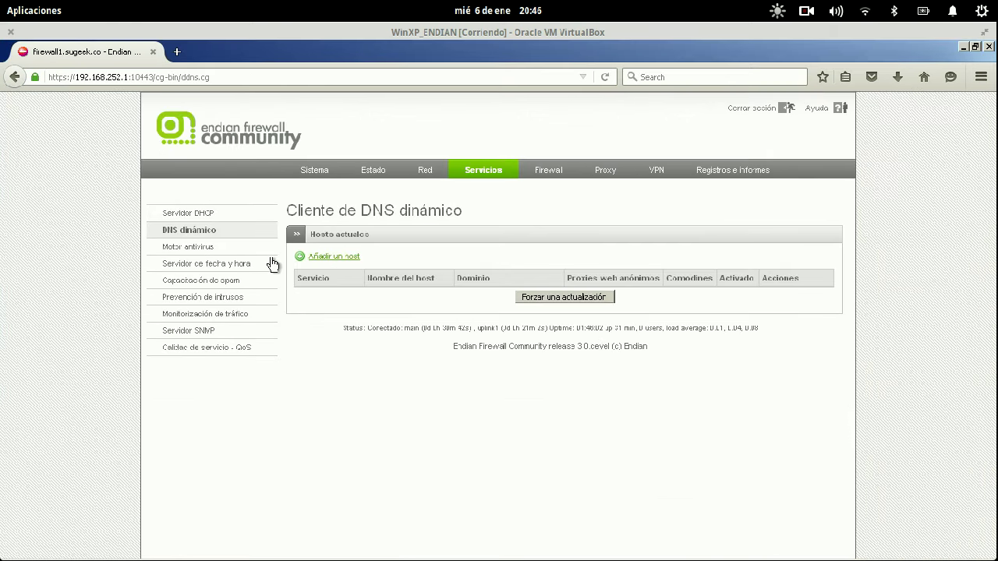
pyautogui.click(346, 257)
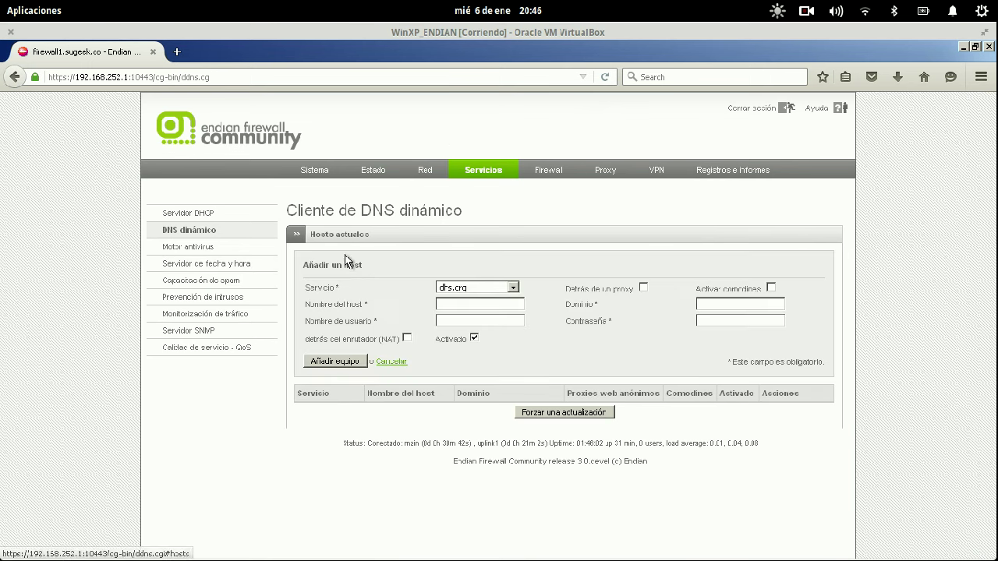
pyautogui.click(497, 290)
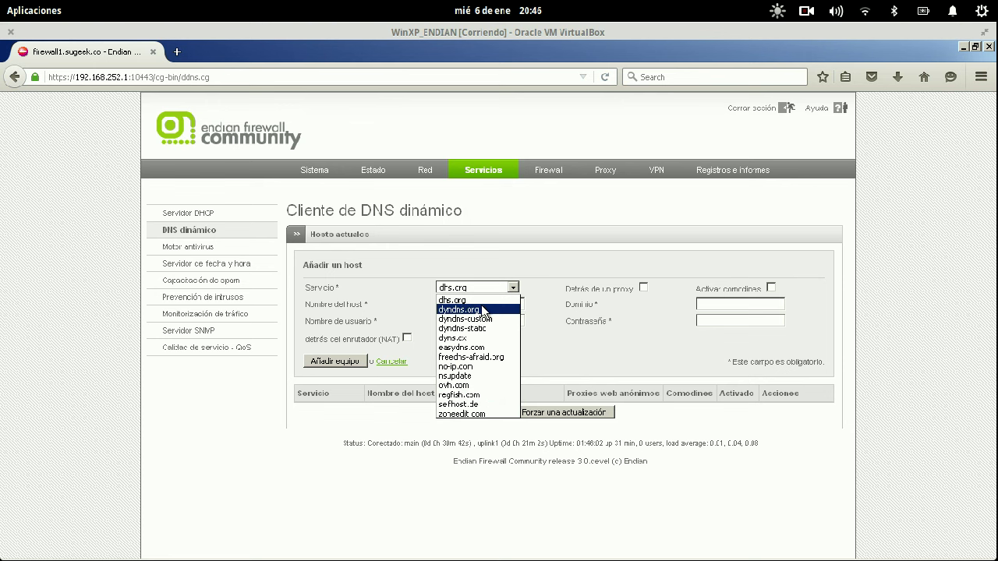
pyautogui.click(550, 277)
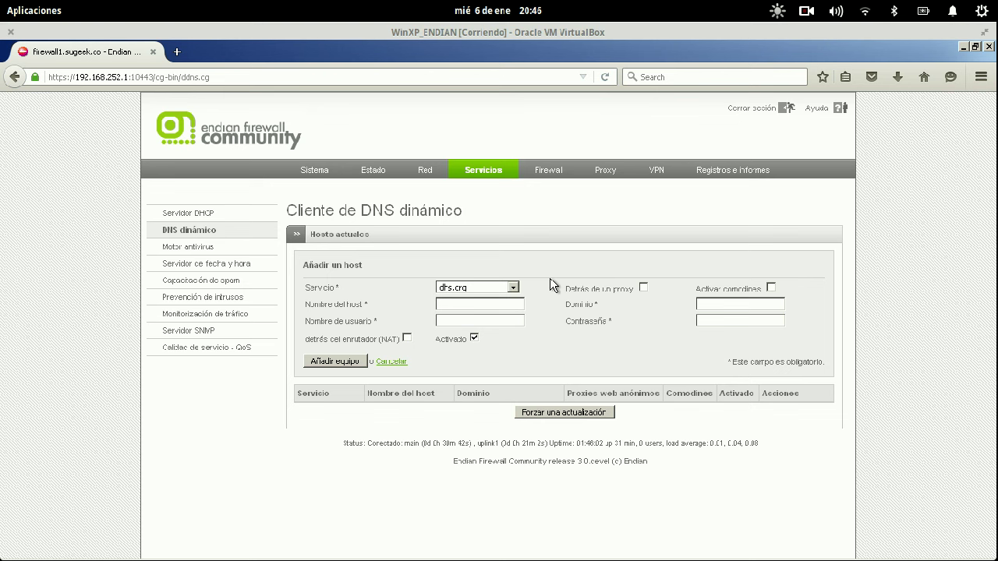
pyautogui.click(391, 361)
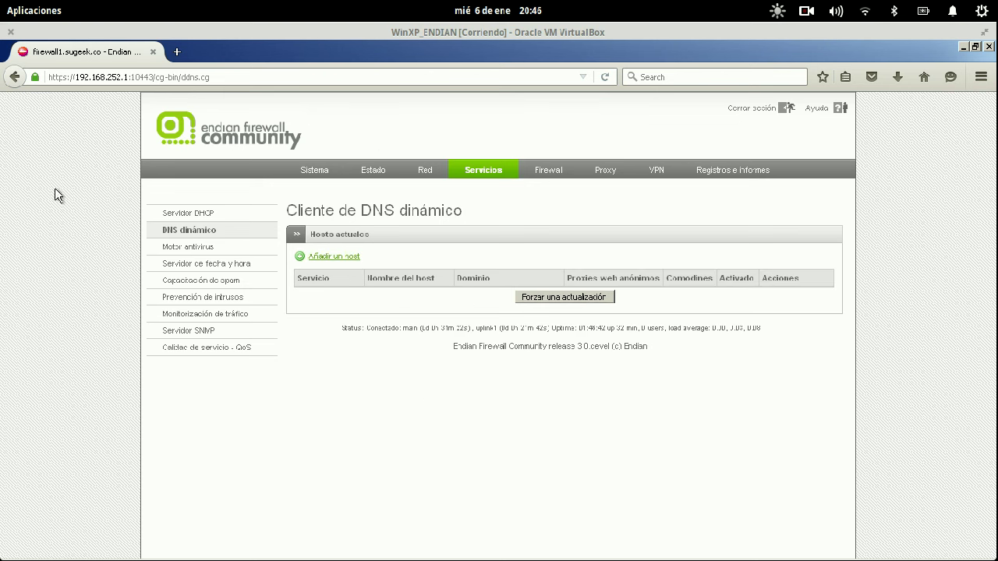
# Step: Set the ClamAV antivirus handling of corrupt files to "Bloquee cuando haya virus" and save the configuration
pyautogui.click(193, 247)
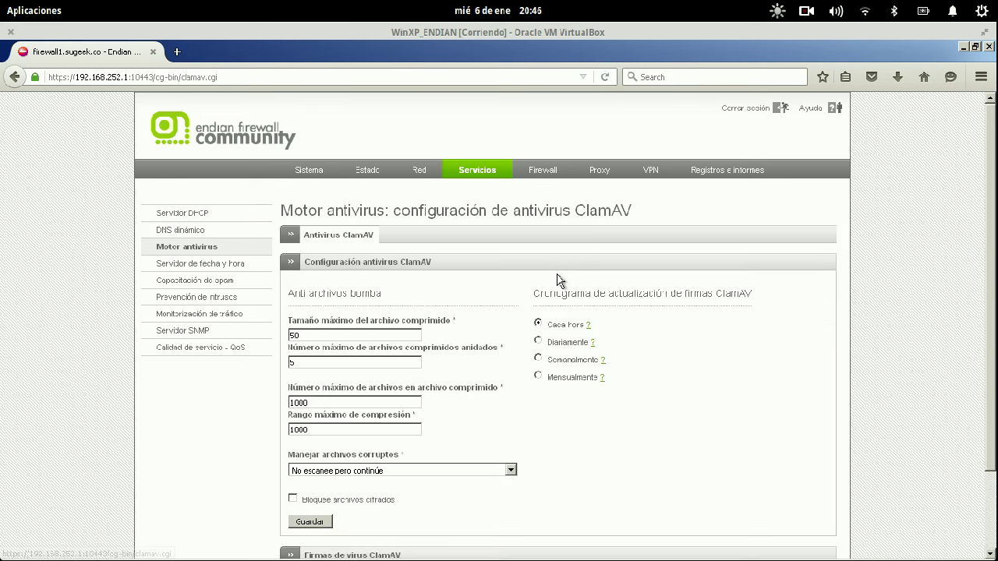
pyautogui.scroll(-2, 558, 274)
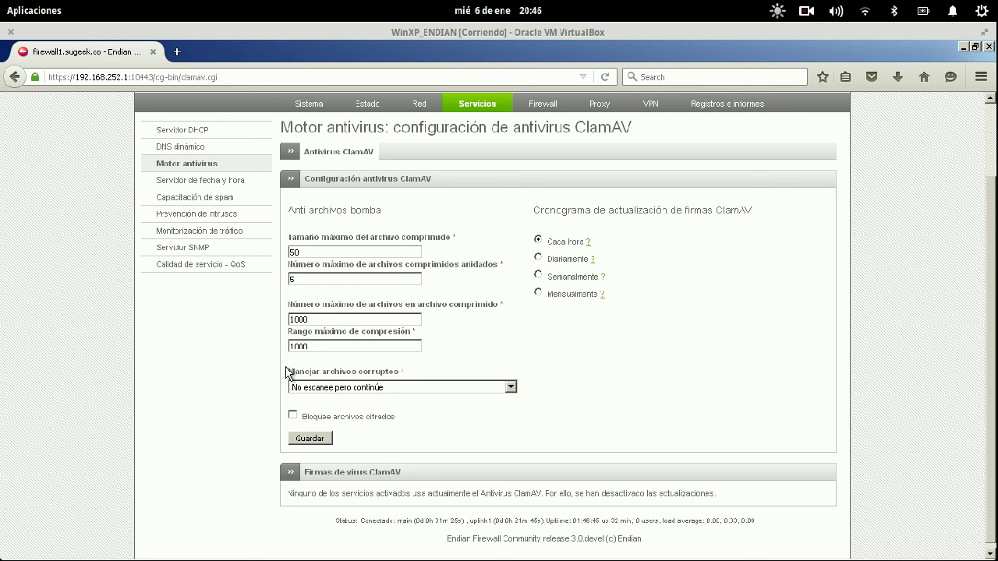
pyautogui.moveTo(287, 380); pyautogui.dragTo(396, 376)
pyautogui.click(396, 380)
pyautogui.click(357, 394)
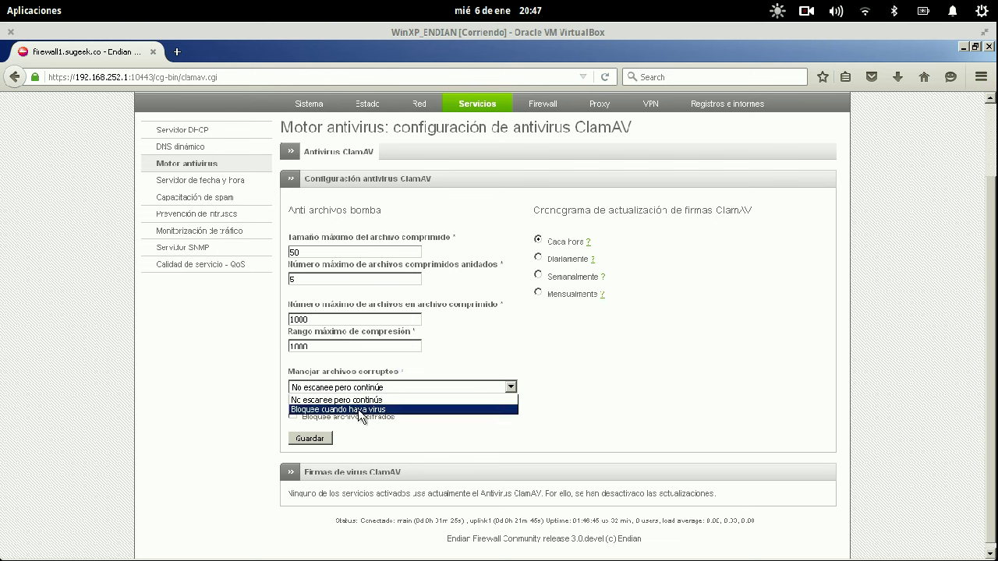
pyautogui.click(359, 410)
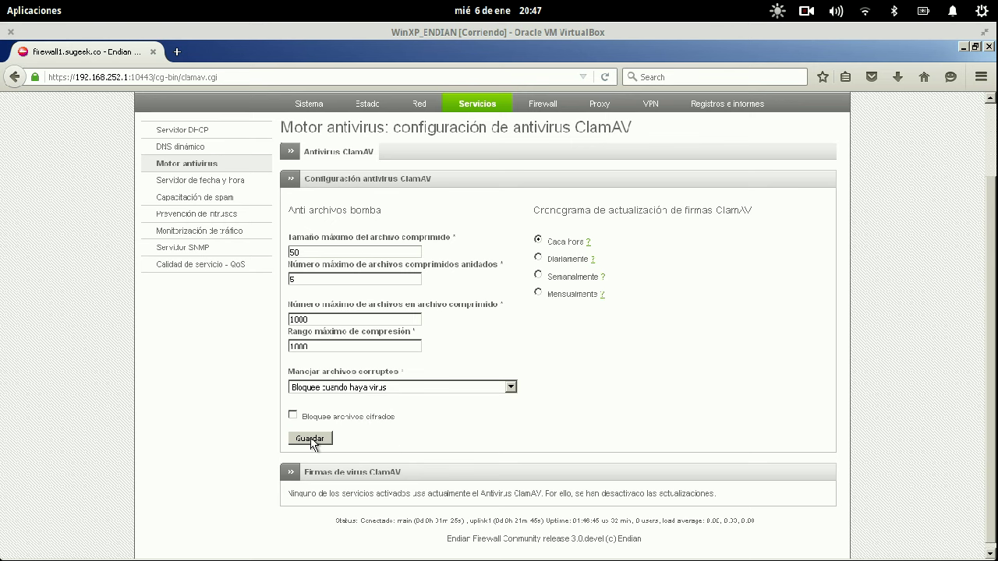
pyautogui.click(310, 438)
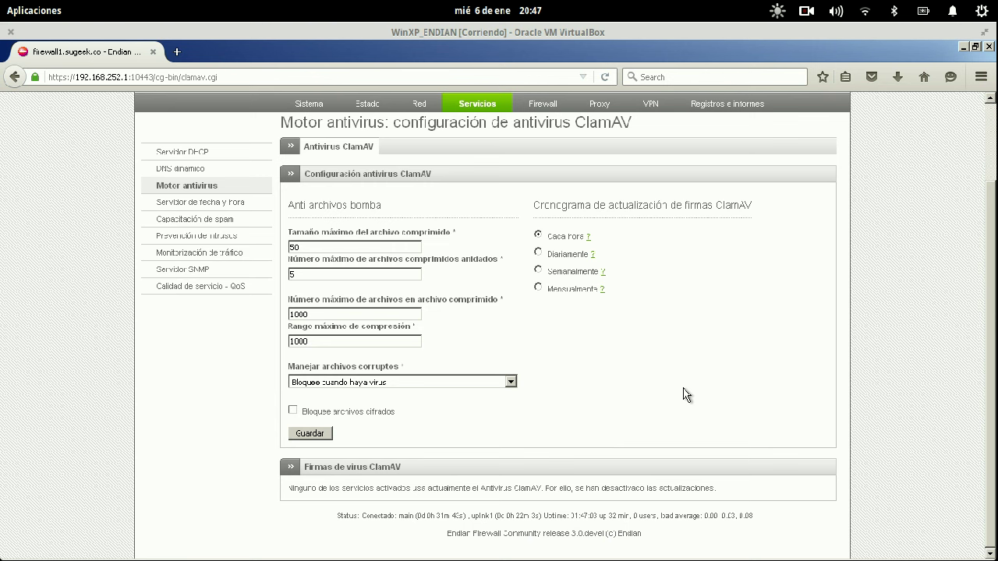
# Step: Examine the ClamAV archive bomb limits for file size, nested archives, files per archive and compression ratio
pyautogui.click(308, 243)
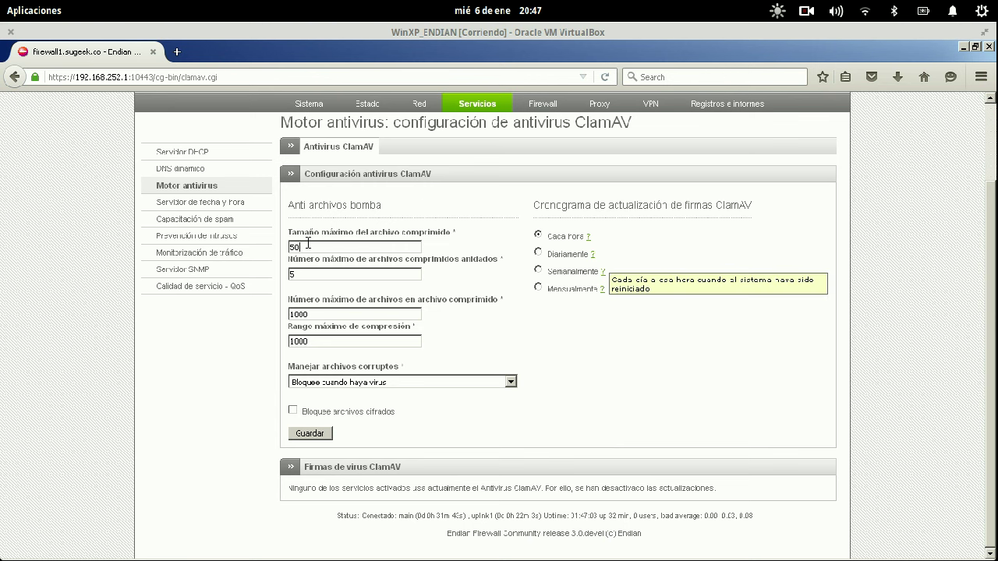
pyautogui.moveTo(308, 243); pyautogui.dragTo(283, 245)
pyautogui.click(344, 274)
pyautogui.moveTo(323, 273); pyautogui.dragTo(287, 274)
pyautogui.moveTo(410, 312); pyautogui.dragTo(283, 316)
pyautogui.moveTo(350, 346); pyautogui.dragTo(291, 343)
pyautogui.click(312, 345)
# Step: Open the date and time server settings and enable overriding the default NTP servers
pyautogui.click(242, 206)
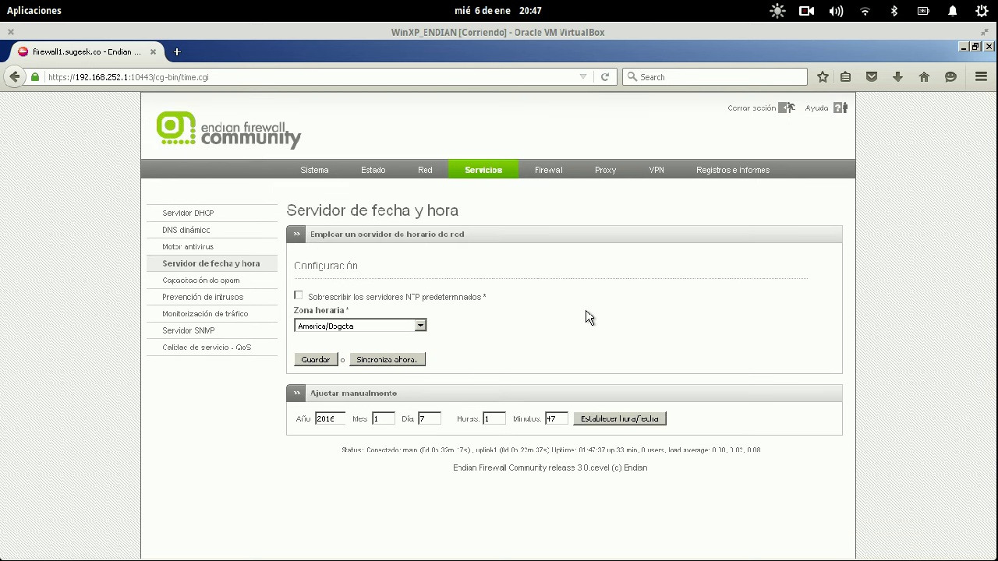
pyautogui.click(298, 297)
pyautogui.click(385, 327)
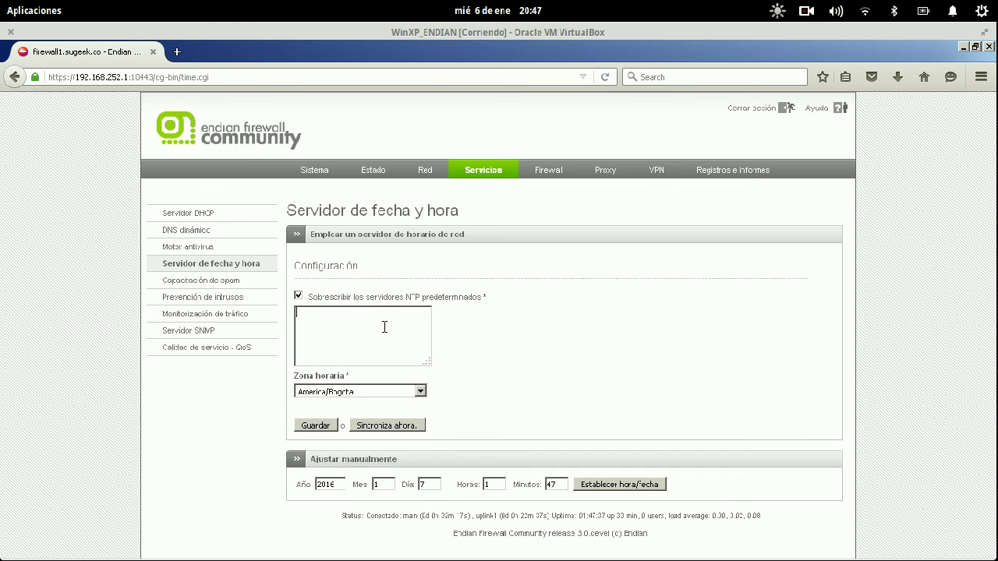
# Step: Find the Colombian legal time site in a new browser tab by searching for "horalegal colombia" and copy its address
pyautogui.click(178, 52)
pyautogui.write('h')
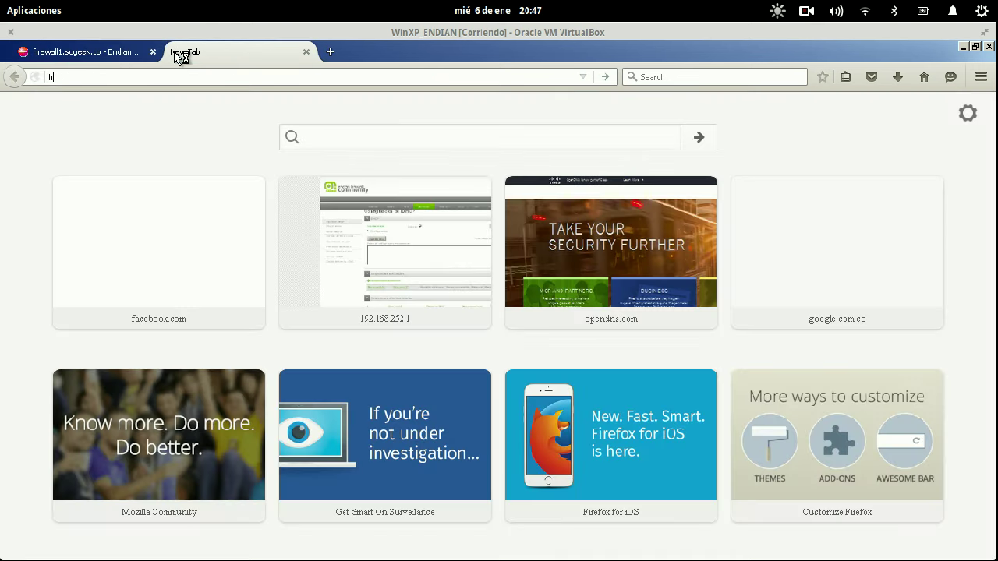
pyautogui.write('oralegal colcmba')
pyautogui.press('Return')
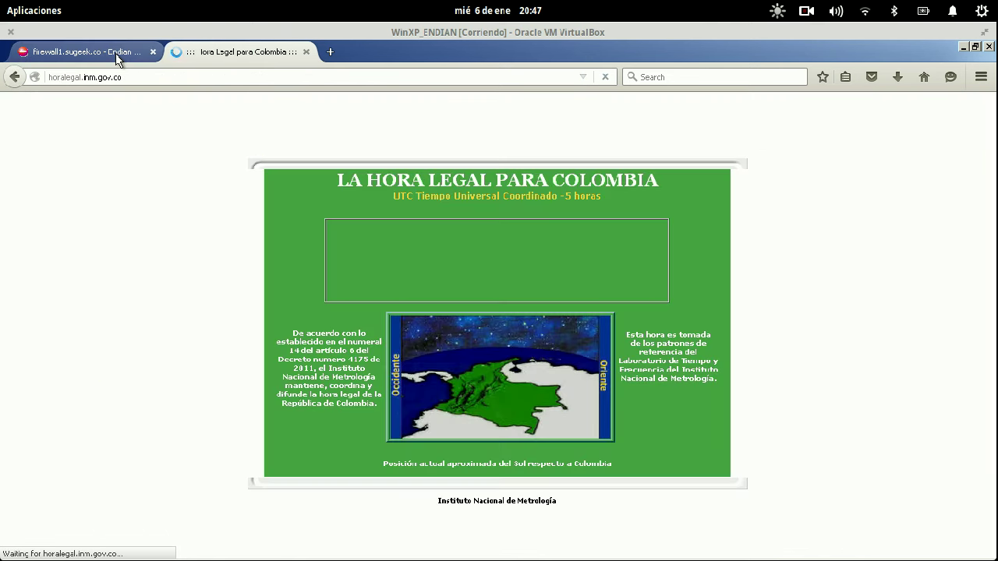
pyautogui.click(115, 53)
pyautogui.click(221, 55)
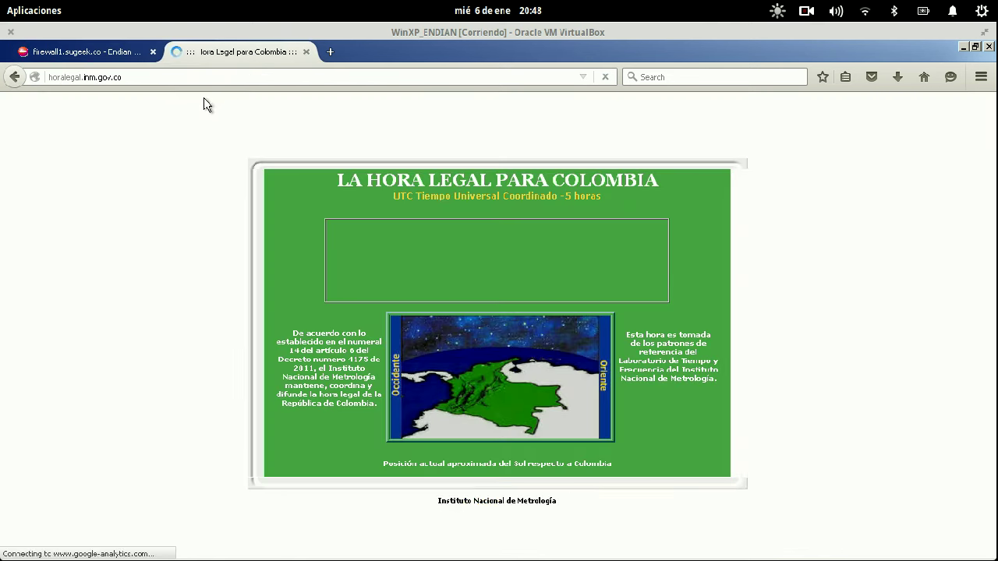
pyautogui.click(50, 76)
pyautogui.hotkey('ctrl', 'c')
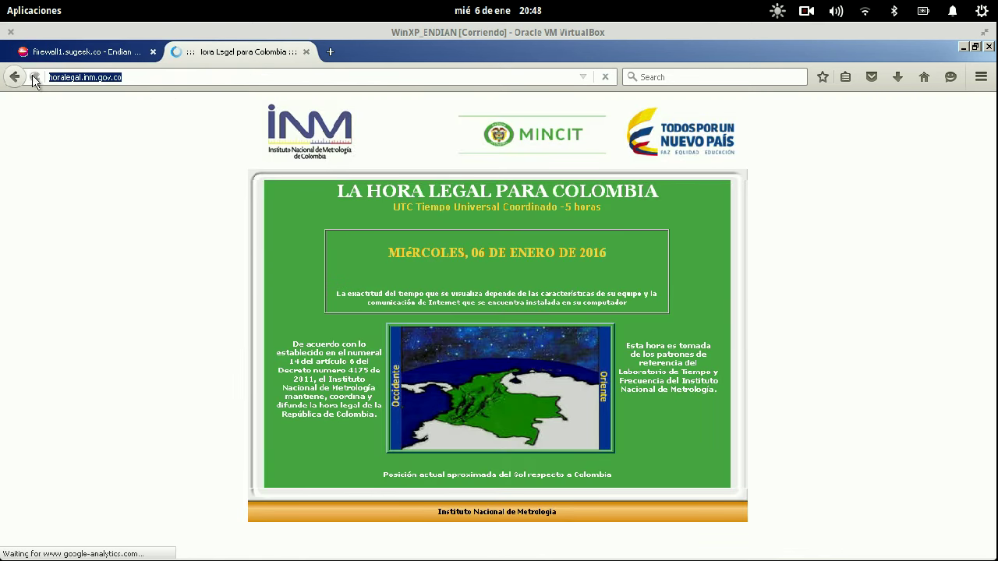
pyautogui.click(101, 52)
pyautogui.click(345, 337)
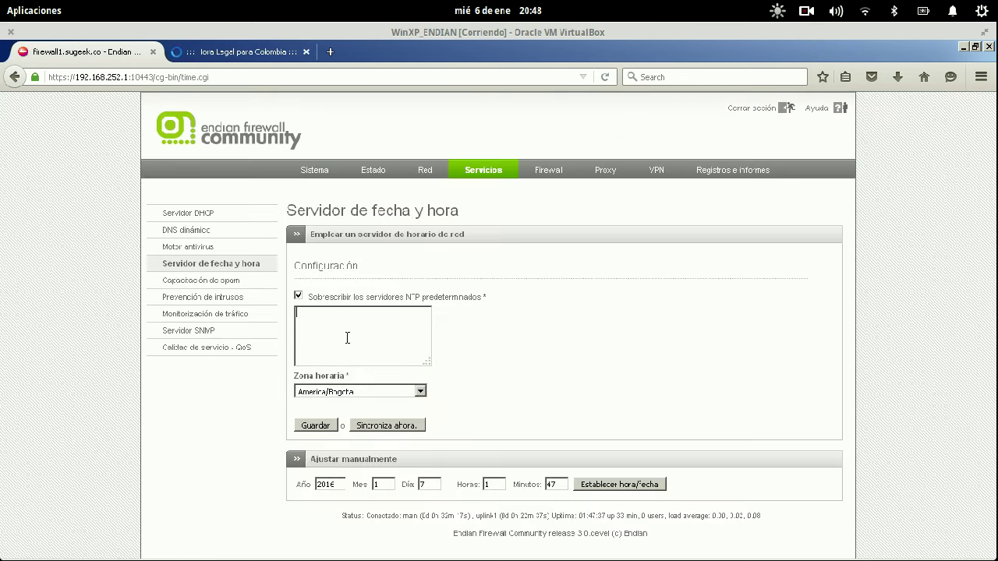
pyautogui.hotkey('ctrl', 'v')
pyautogui.press('BackSpace')
pyautogui.press('Home')
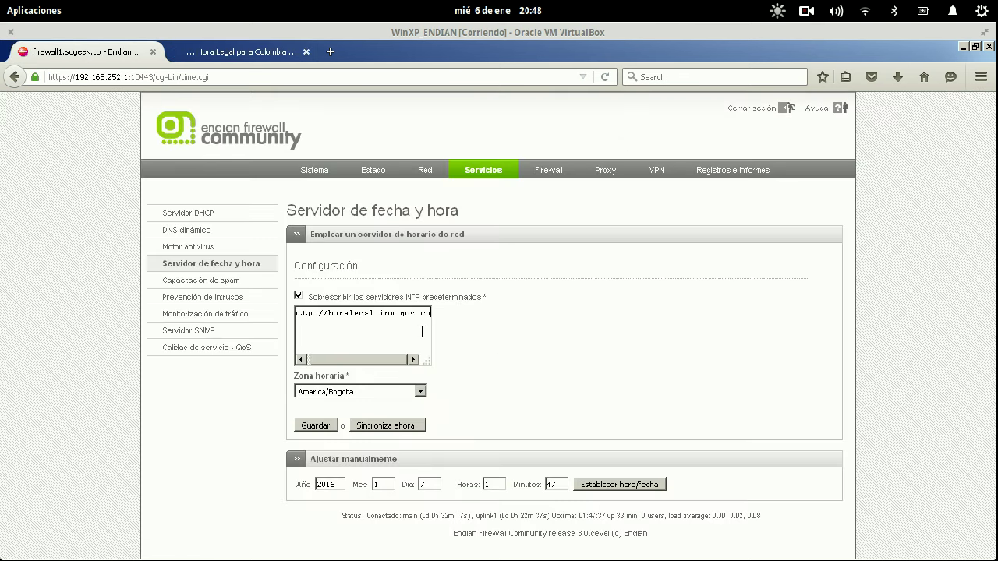
pyautogui.press('Delete')
pyautogui.press('Delete')
pyautogui.press('Delete')
pyautogui.press('Delete')
pyautogui.press('Delete')
pyautogui.press('Delete')
pyautogui.press('Delete')
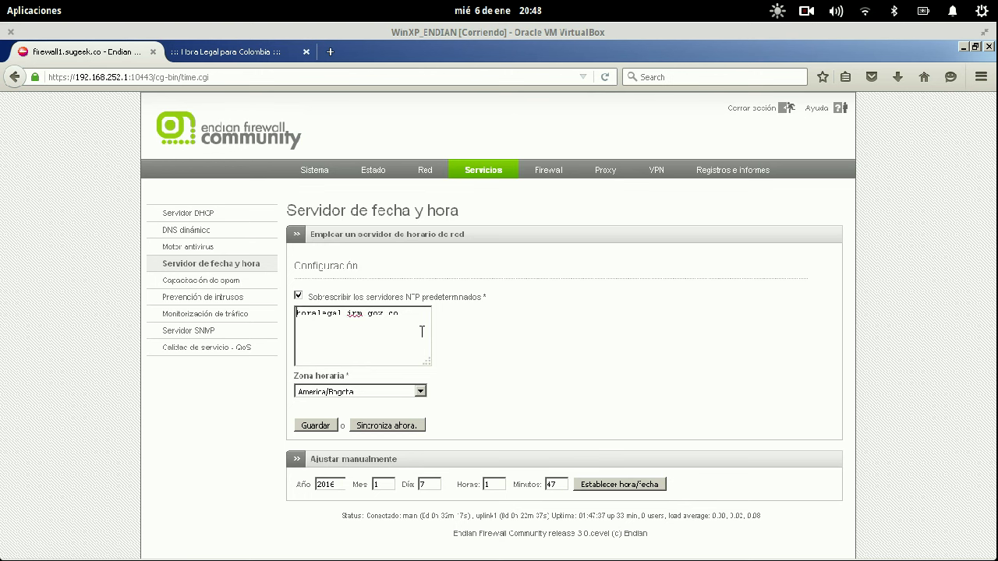
# Step: Save the NTP server settings with the America/Bogota time zone and check the hour and minutes under manual adjustment
pyautogui.moveTo(398, 314); pyautogui.dragTo(301, 313)
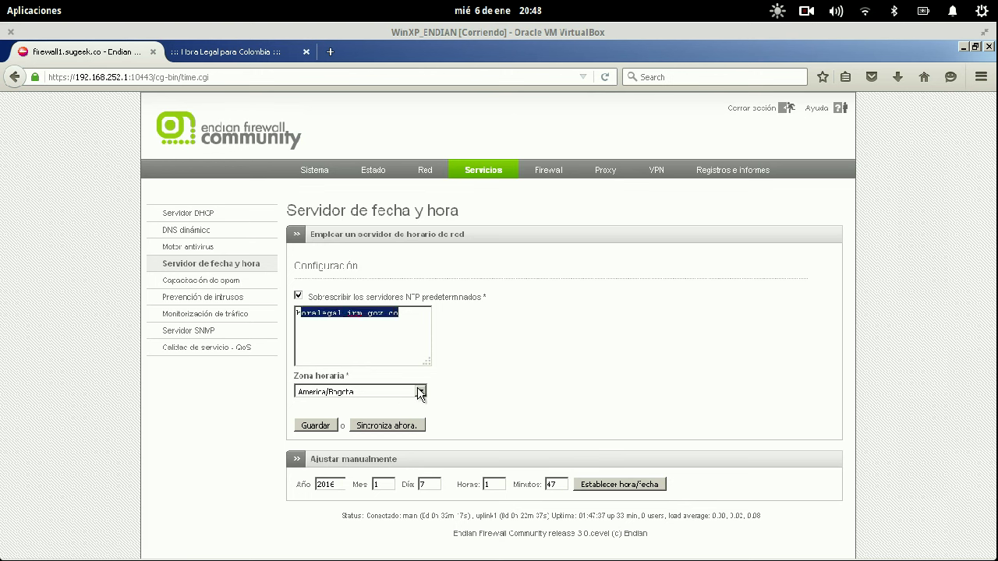
pyautogui.click(327, 425)
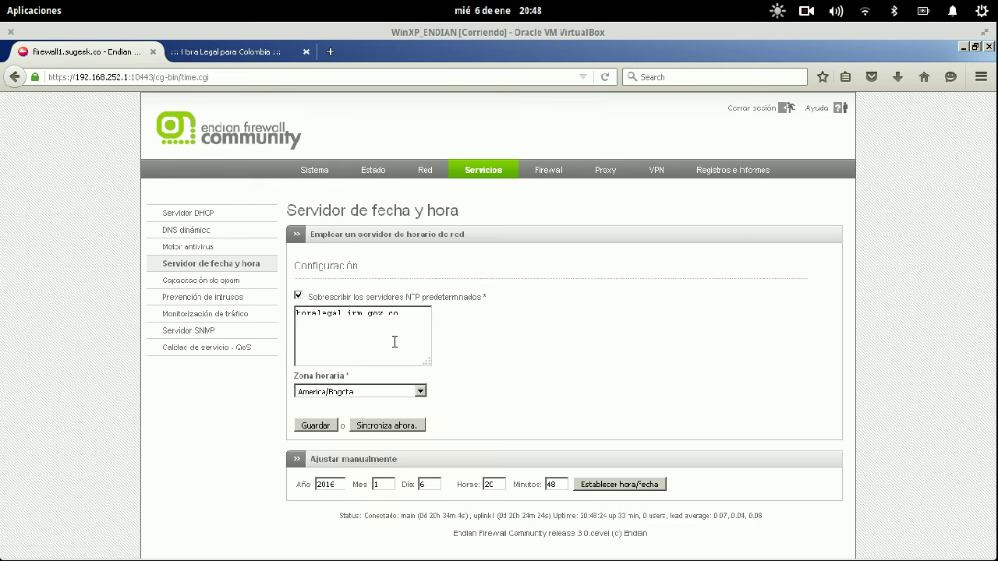
pyautogui.doubleClick(500, 484)
pyautogui.doubleClick(556, 485)
# Step: Set the Windows XP client's time zone to (GMT-05:00) Bogota, Lima, Quito in the date and time properties
pyautogui.moveTo(35, 555)
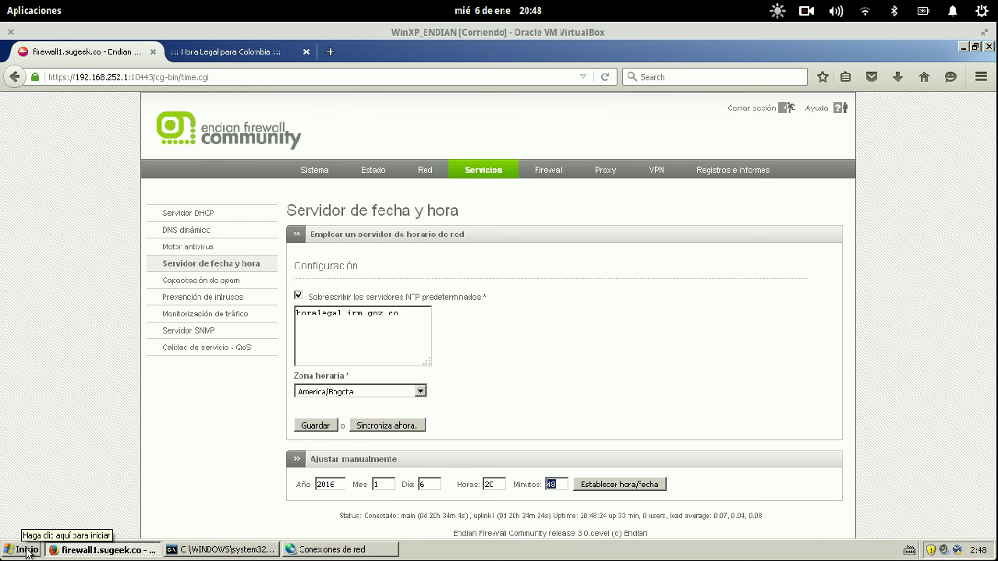
pyautogui.click(27, 552)
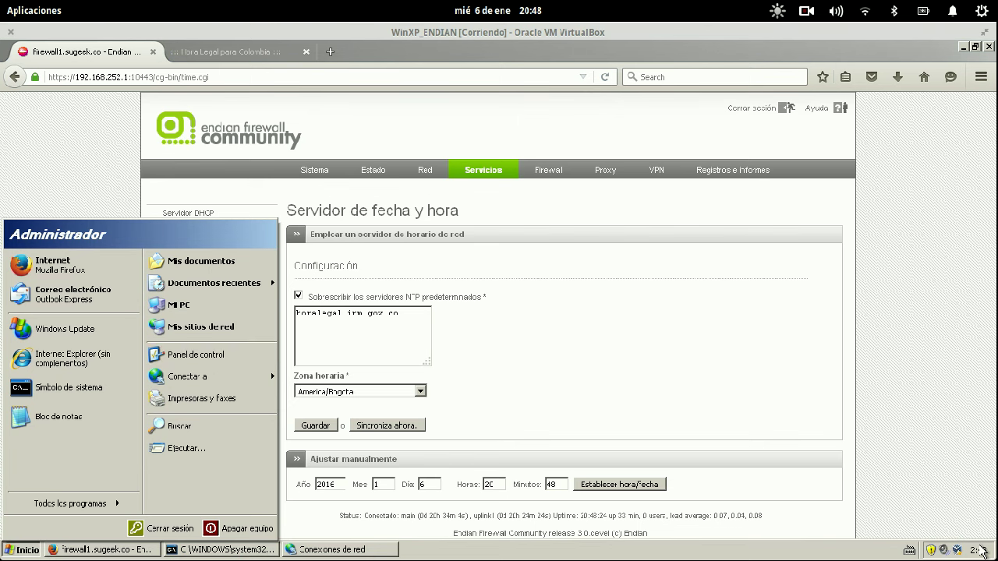
pyautogui.rightClick(981, 549)
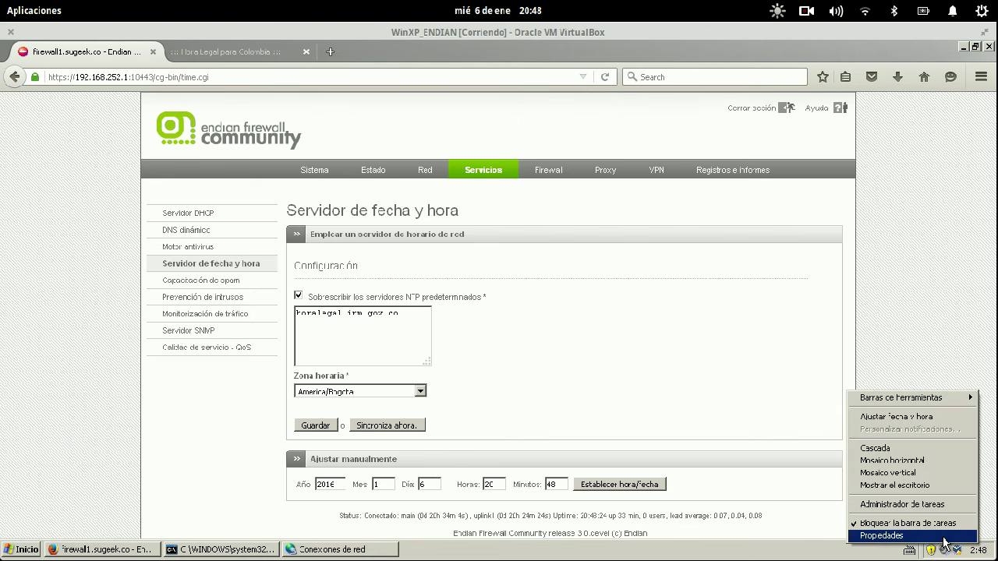
pyautogui.click(886, 417)
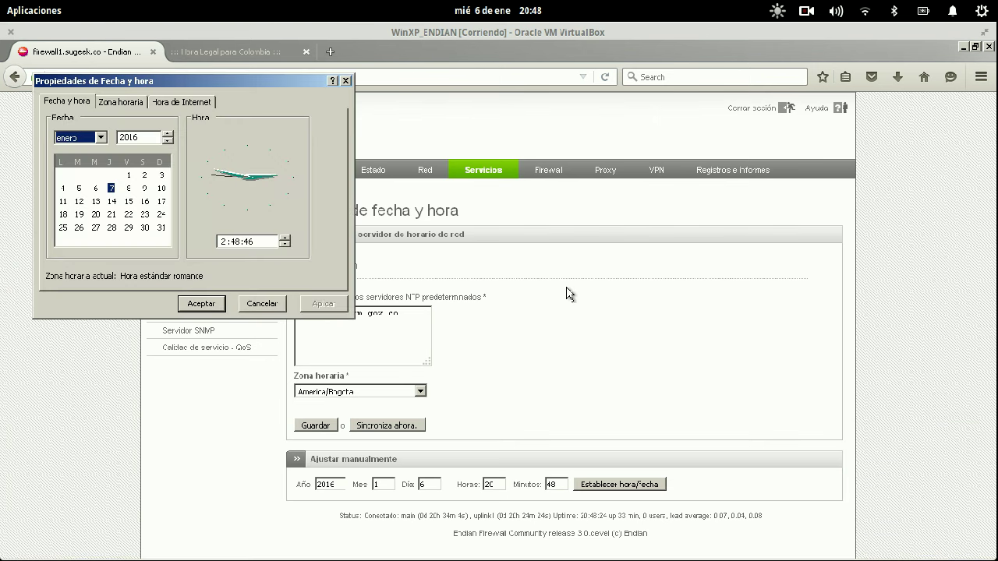
pyautogui.click(142, 107)
pyautogui.click(138, 124)
pyautogui.scroll(8, 175, 287)
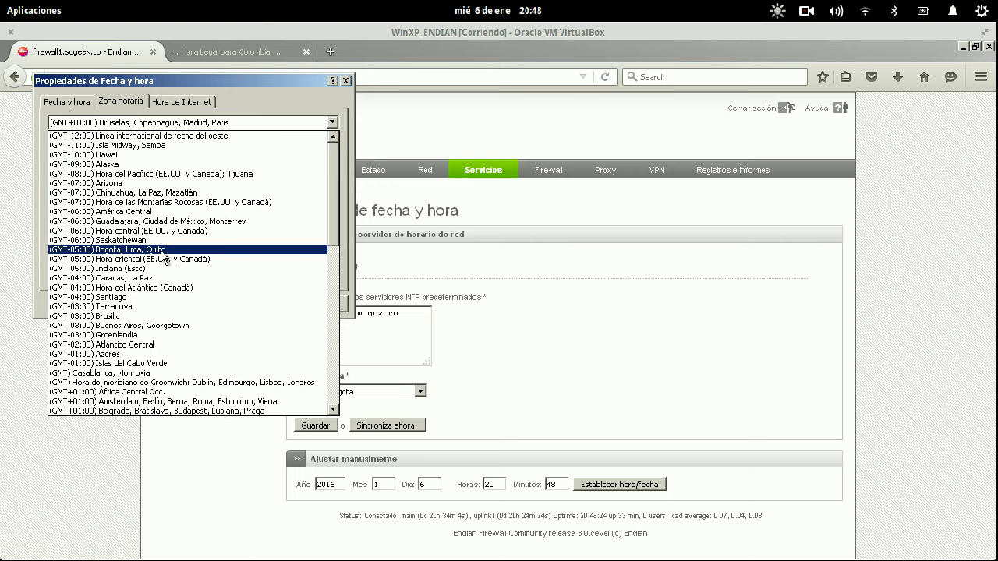
pyautogui.click(166, 253)
pyautogui.click(204, 304)
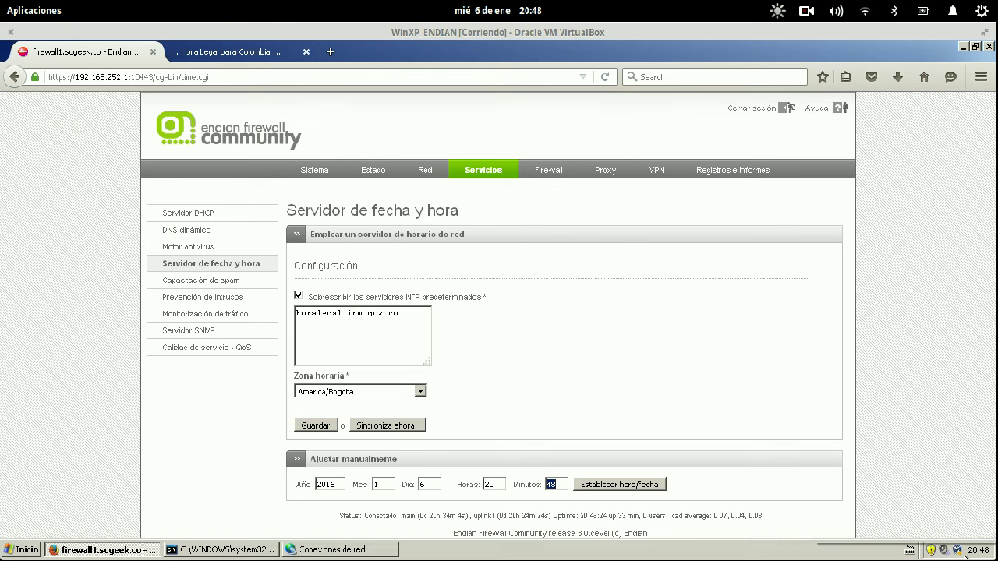
pyautogui.click(655, 357)
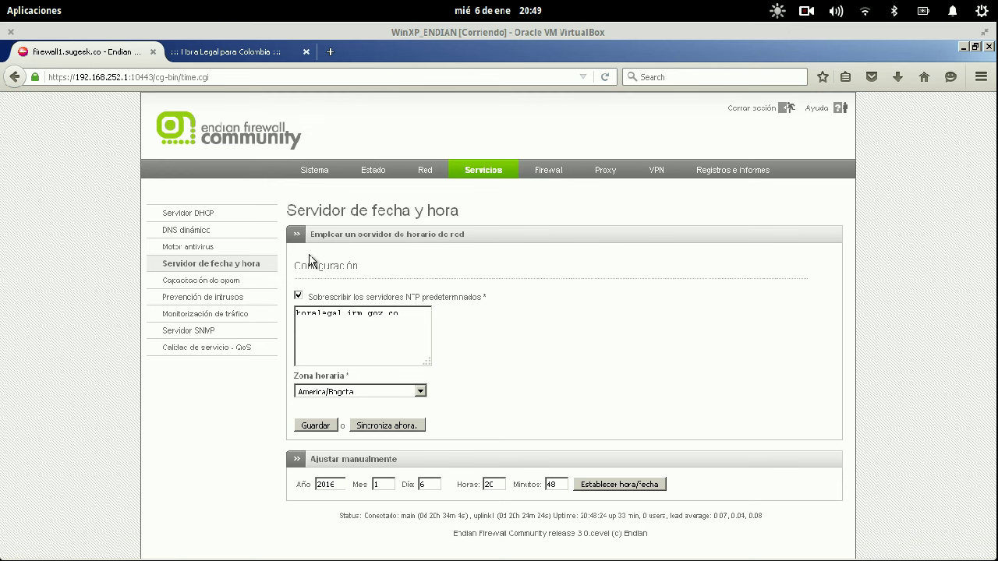
# Step: Open the spam training page and examine the default IMAP host, credentials, ham and spam folders, and automatic training schedule options
pyautogui.click(200, 282)
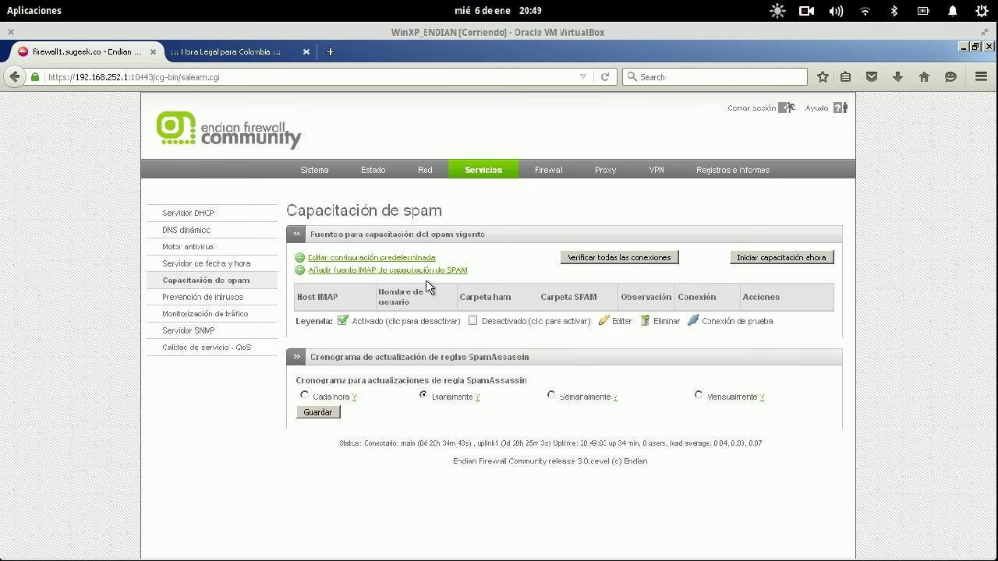
pyautogui.click(379, 261)
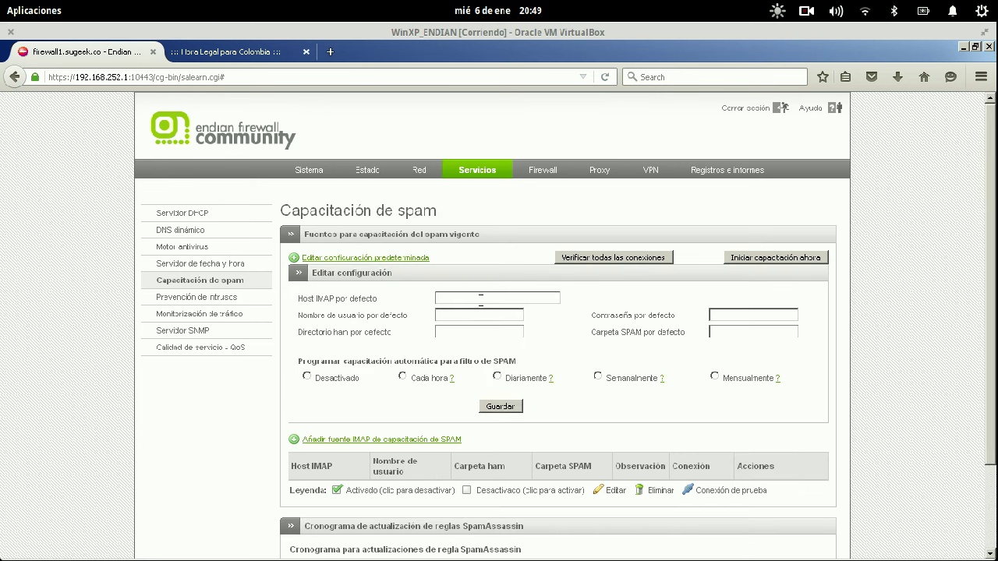
pyautogui.click(441, 315)
pyautogui.click(471, 335)
pyautogui.click(737, 316)
pyautogui.moveTo(591, 333); pyautogui.dragTo(689, 346)
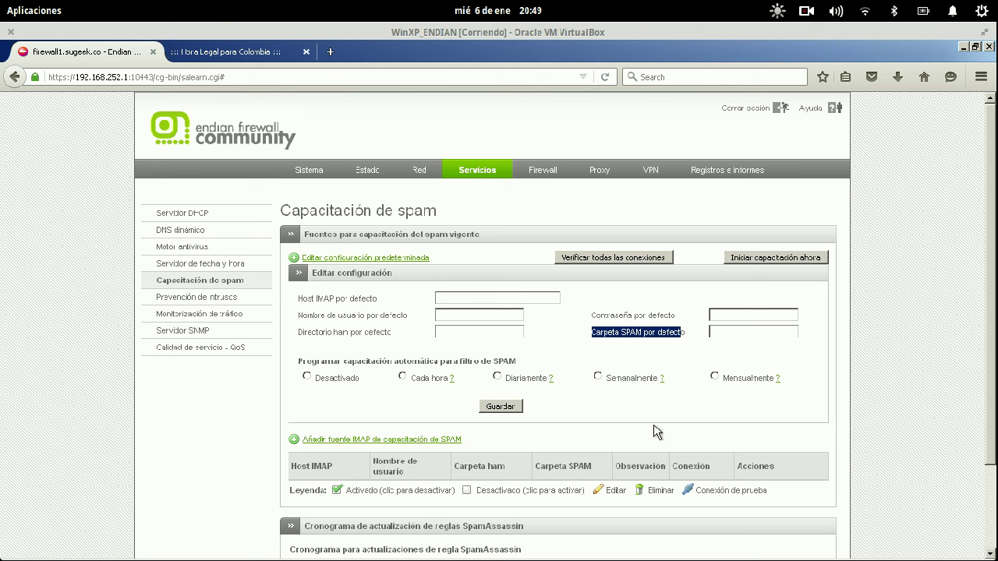
pyautogui.click(403, 376)
# Step: Enable the Intrusion Prevention System and update the SNORT emerging threats rules
pyautogui.click(233, 297)
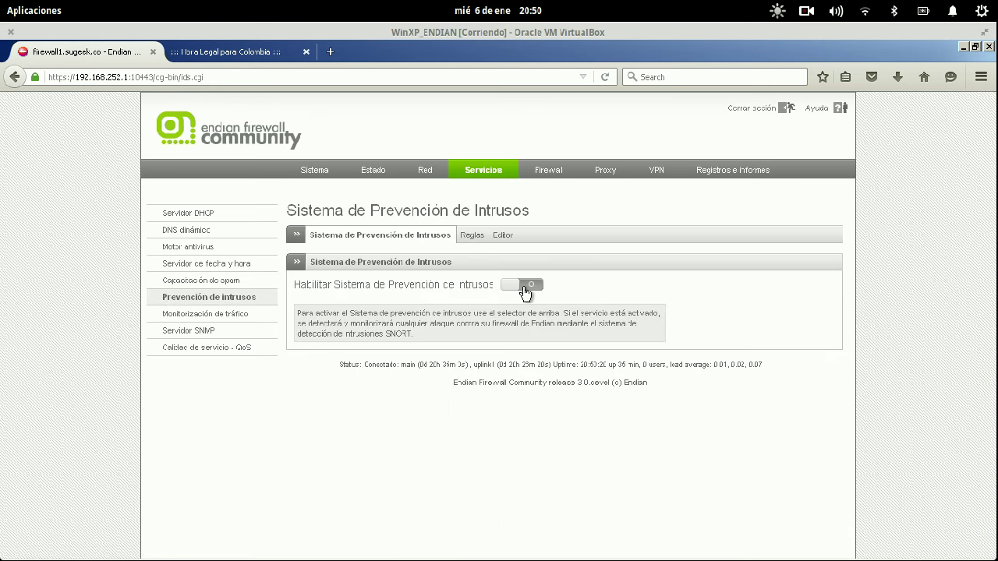
pyautogui.click(524, 287)
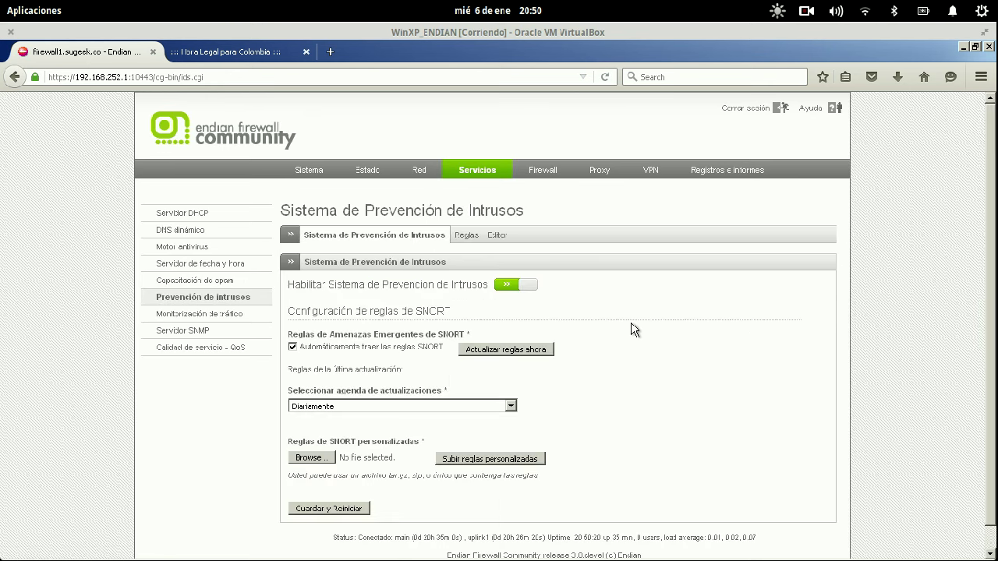
pyautogui.rightClick(632, 324)
pyautogui.click(609, 291)
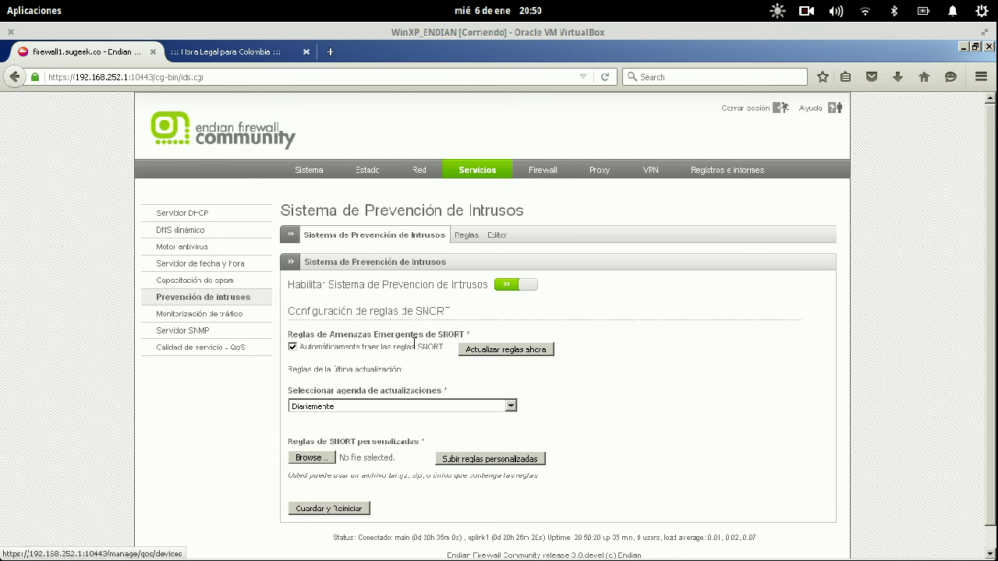
pyautogui.click(538, 351)
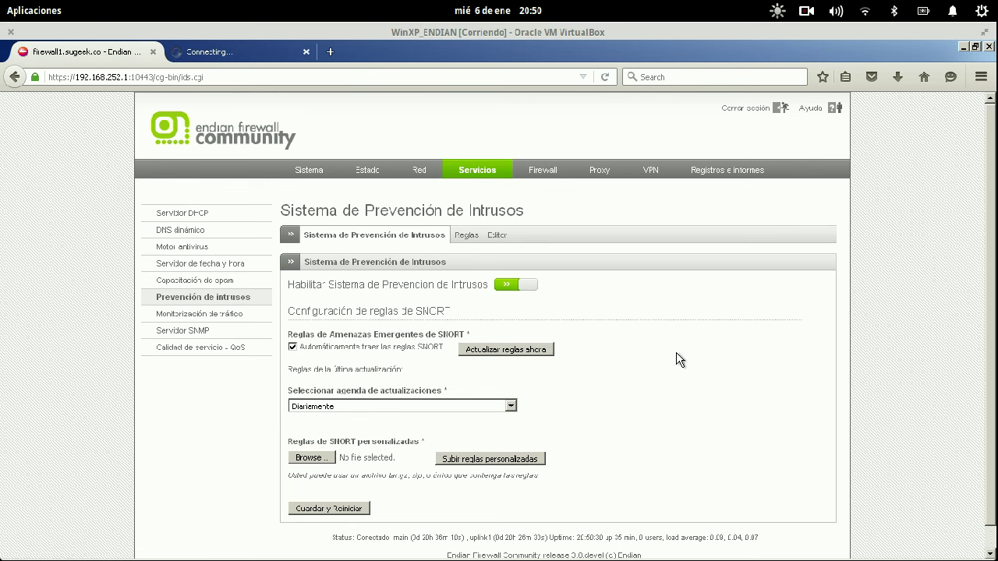
pyautogui.click(521, 282)
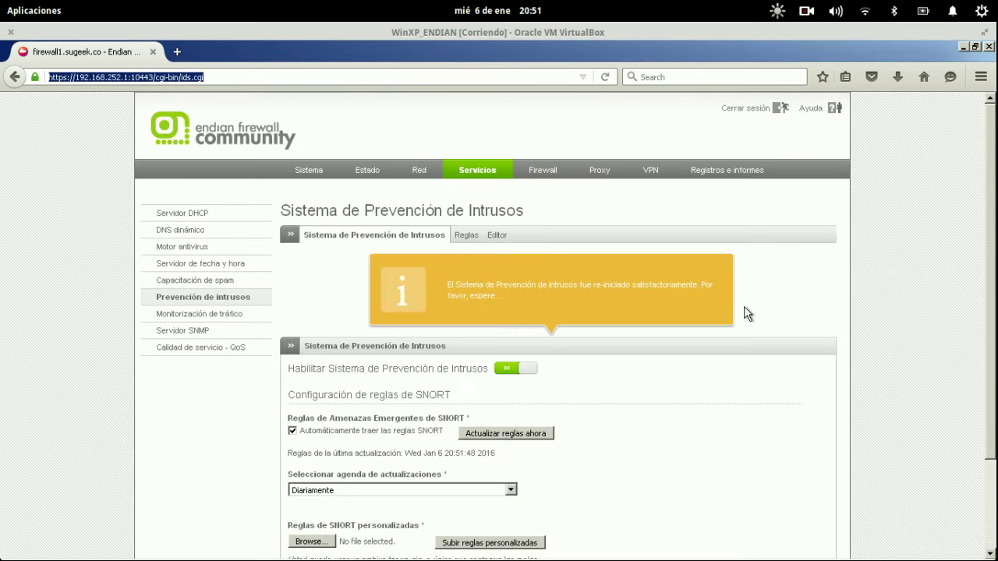
pyautogui.scroll(-3, 755, 316)
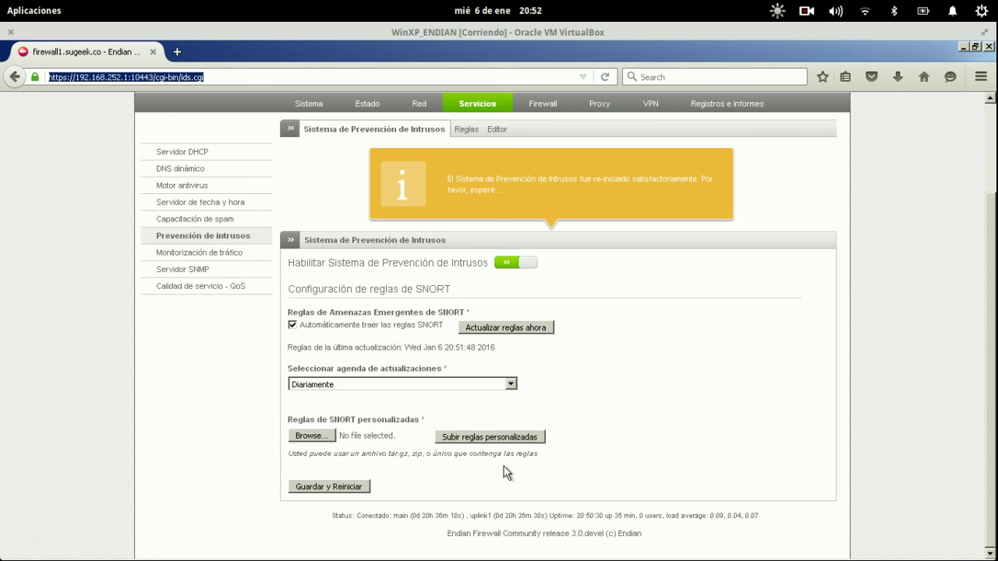
pyautogui.middleClick(199, 63)
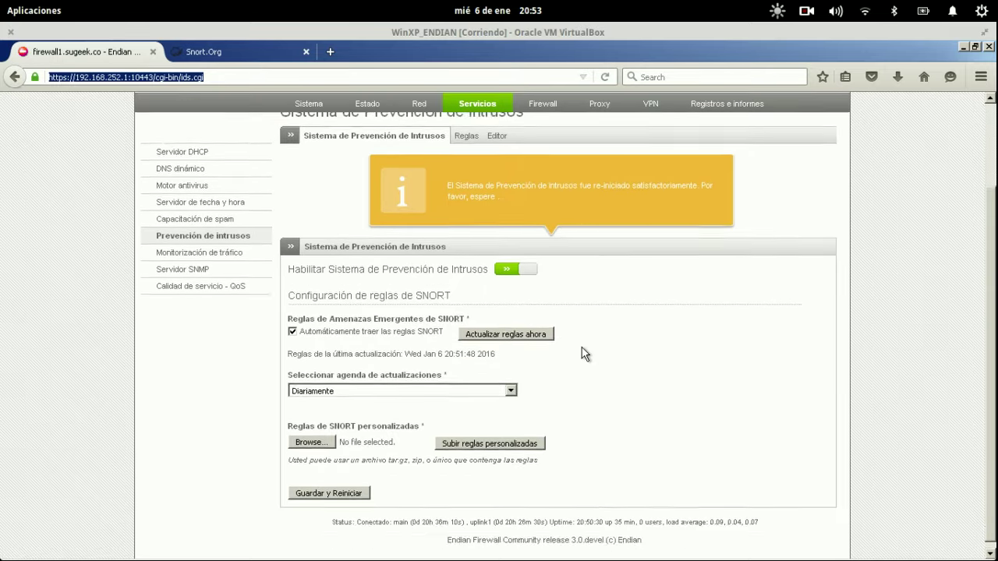
# Step: Change the policy of auto/emerging-dns.rules to drop in the intrusion prevention rules list and apply the change
pyautogui.click(471, 217)
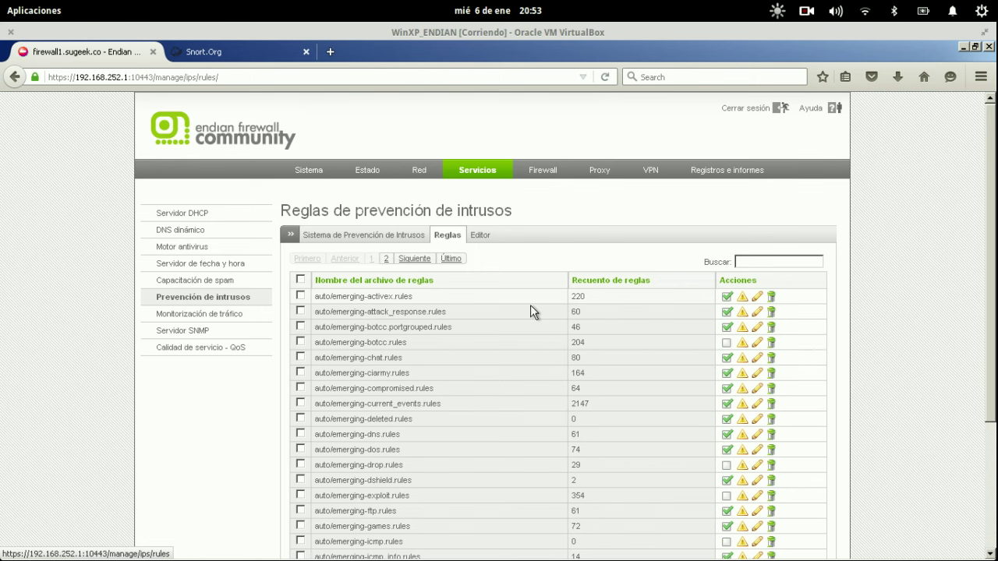
pyautogui.scroll(-4, 536, 306)
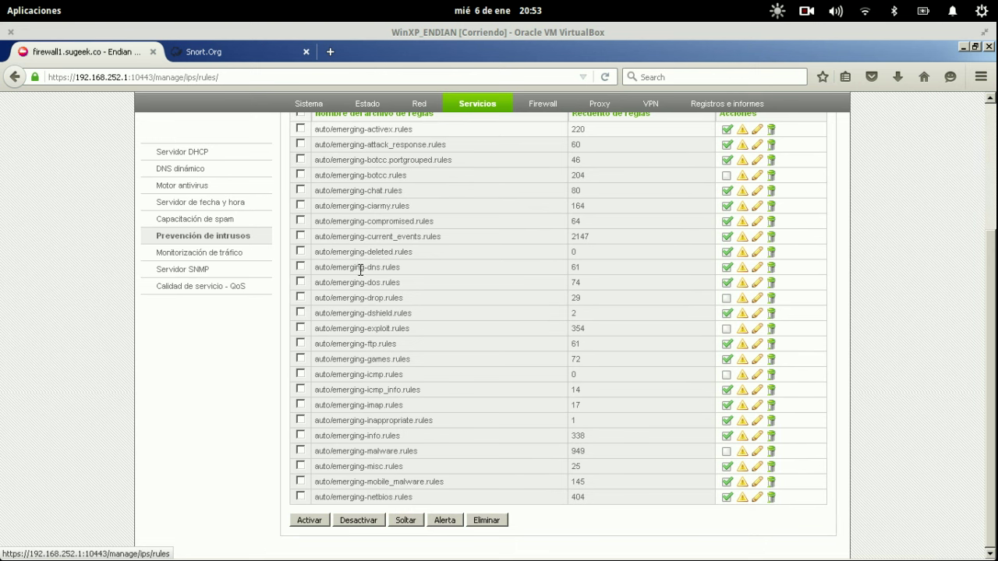
pyautogui.moveTo(364, 267)
pyautogui.mouseDown()
pyautogui.moveTo(517, 286)
pyautogui.moveTo(541, 272)
pyautogui.mouseUp()
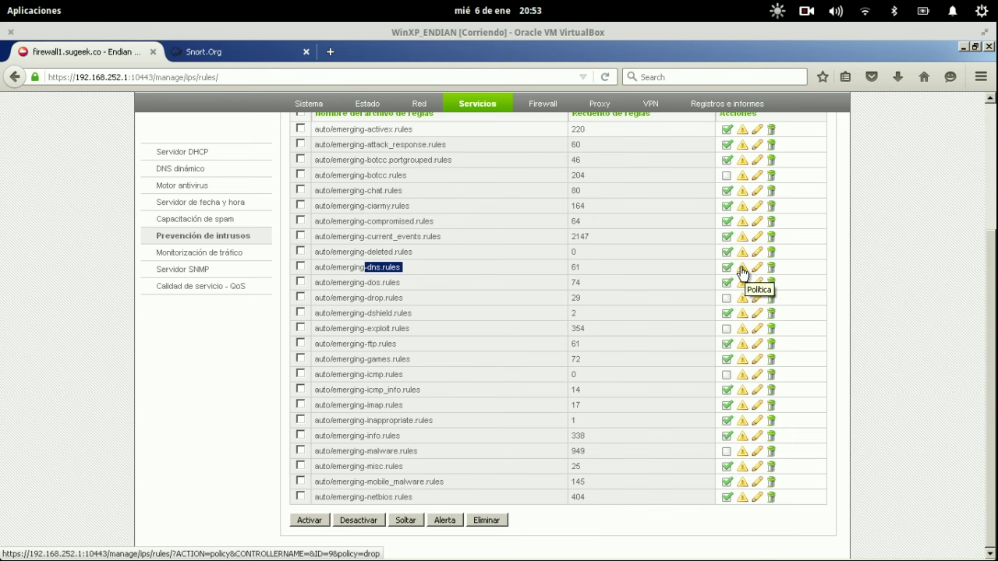
pyautogui.click(741, 268)
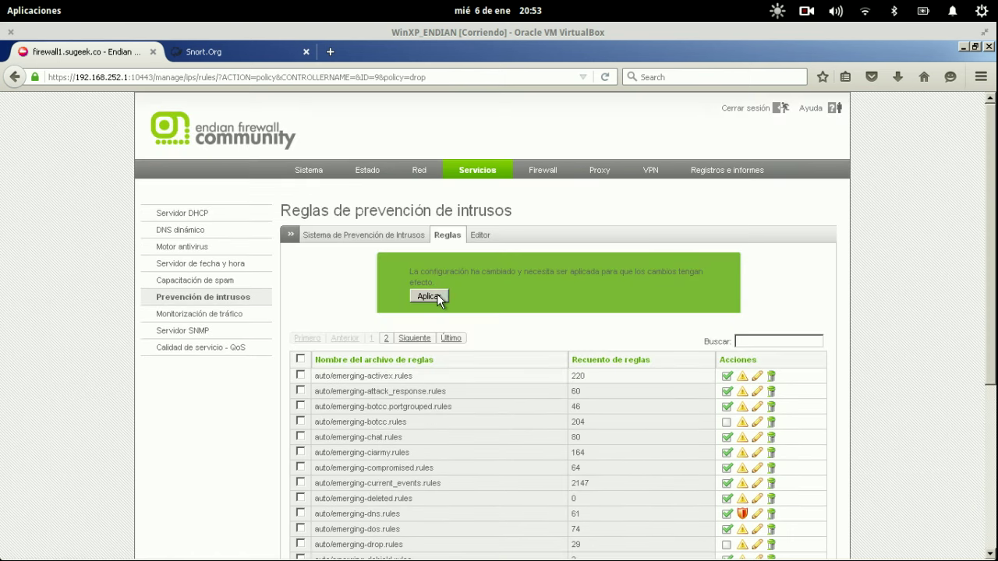
pyautogui.click(431, 297)
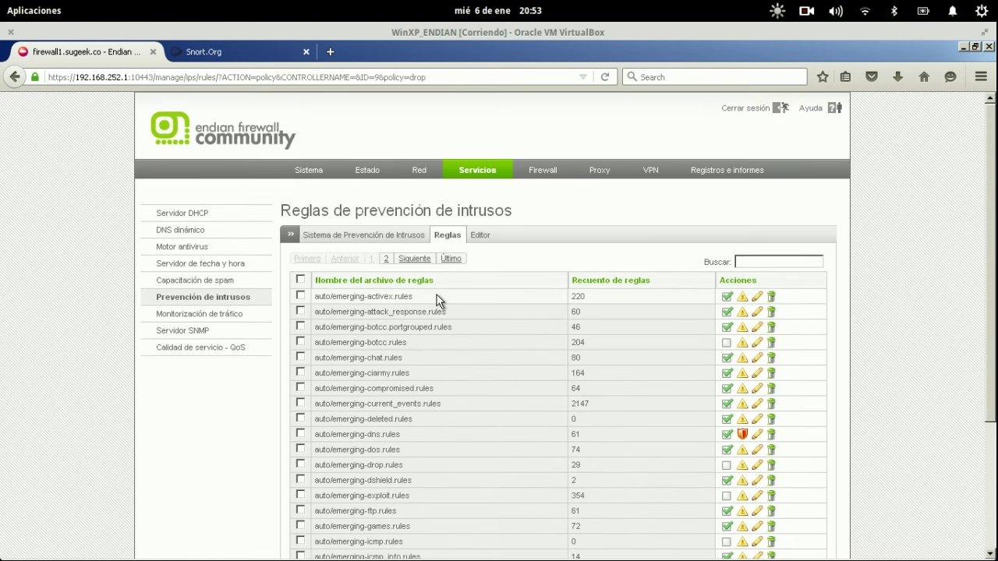
# Step: Switch the policy of auto/emerging-dns.rules back to alert and apply the change
pyautogui.click(742, 436)
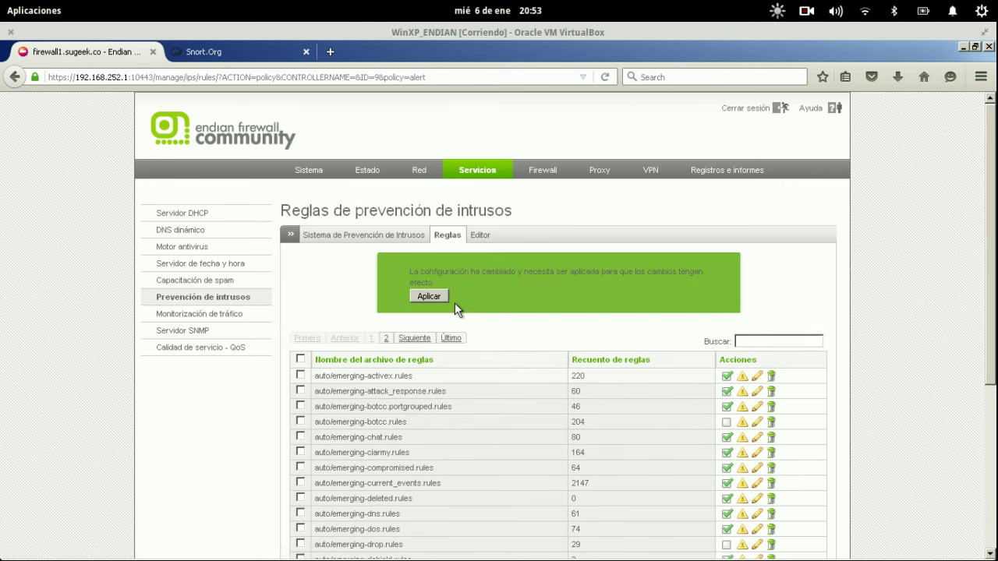
pyautogui.click(431, 296)
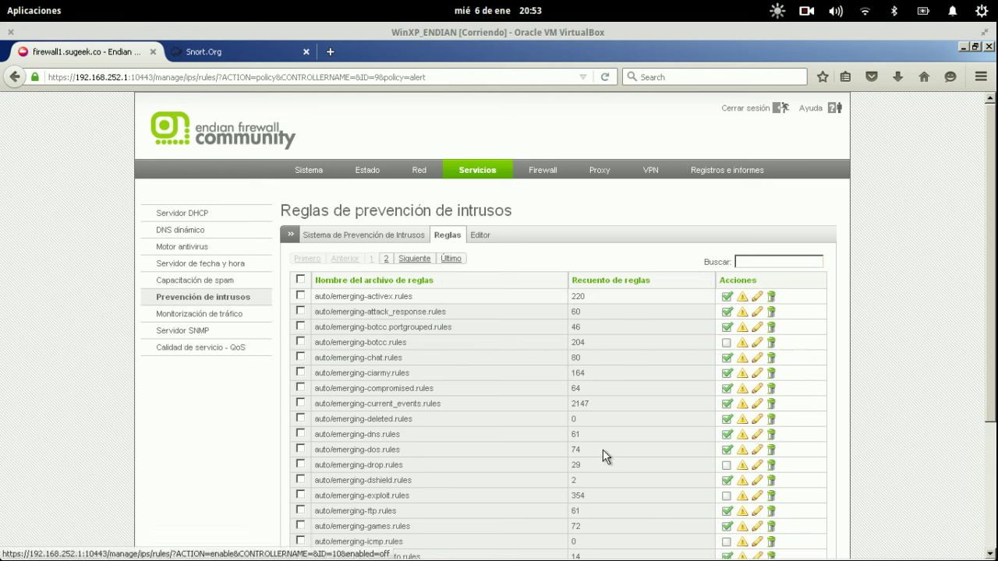
# Step: Open auto/emerging-dns.rules in the intrusion prevention editor and examine its individual rules, including the suspicious *.vv.cc domain query rule
pyautogui.click(757, 437)
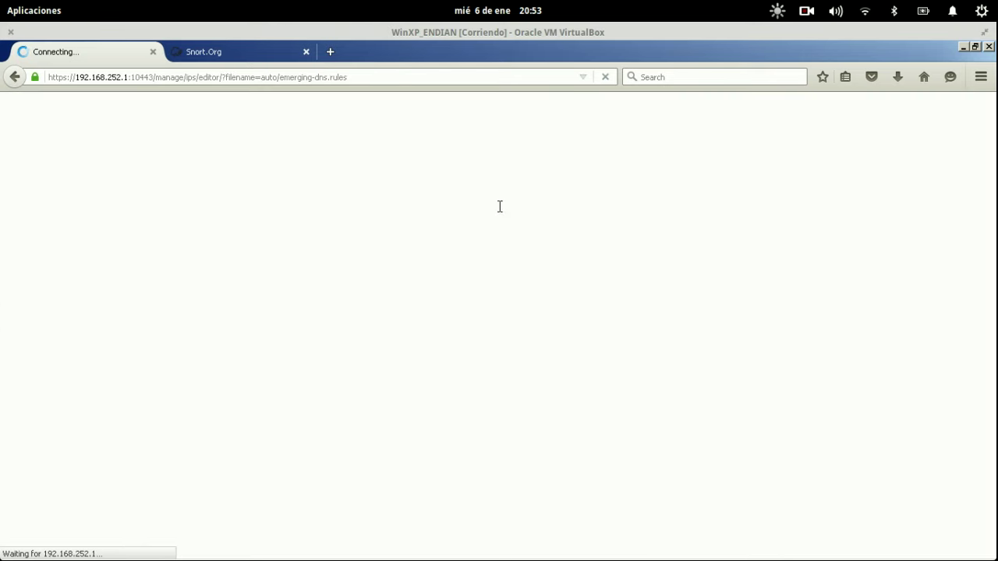
pyautogui.scroll(-4, 695, 259)
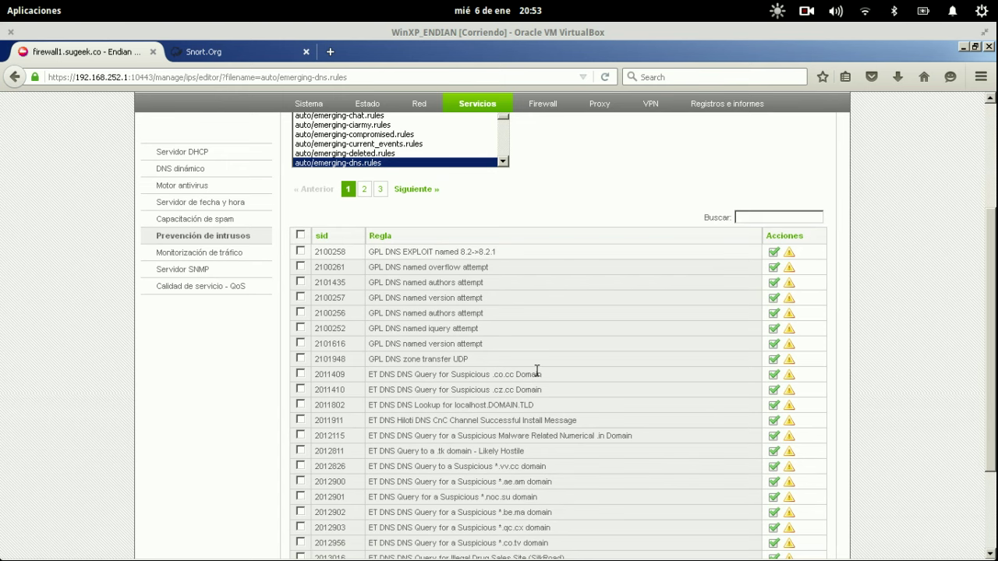
pyautogui.scroll(-1, 537, 370)
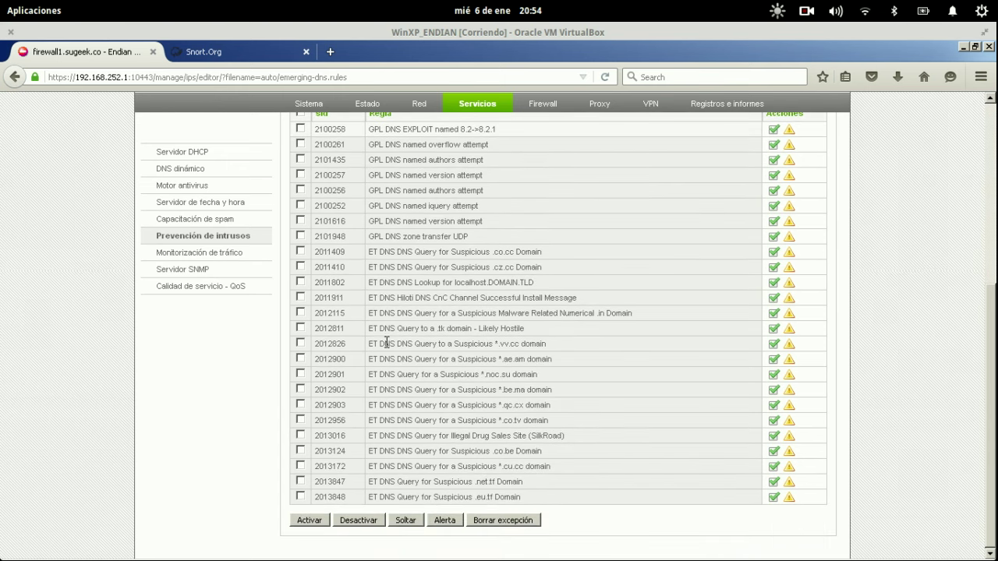
pyautogui.moveTo(381, 344); pyautogui.dragTo(526, 343)
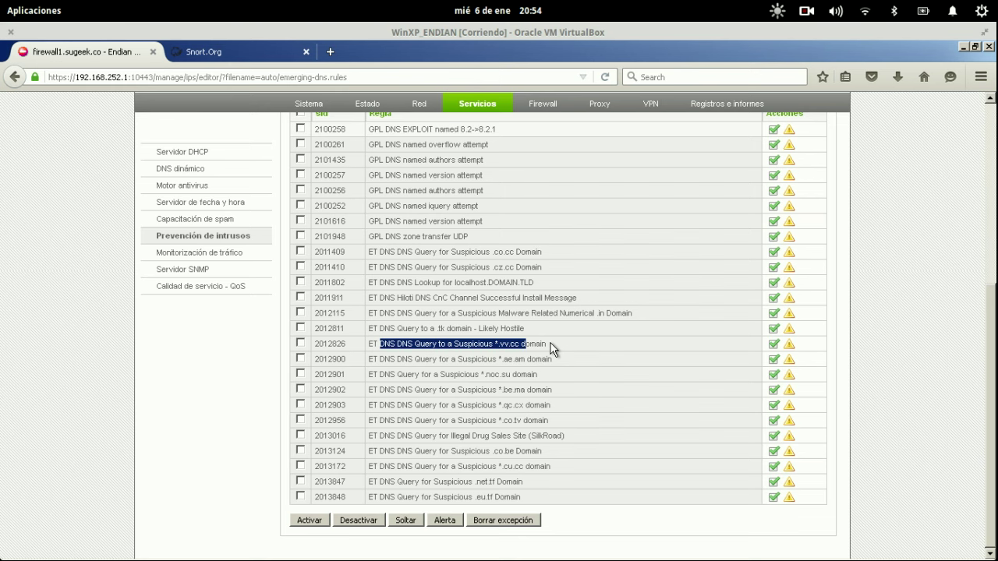
pyautogui.moveTo(551, 343); pyautogui.dragTo(378, 344)
pyautogui.scroll(4, 377, 344)
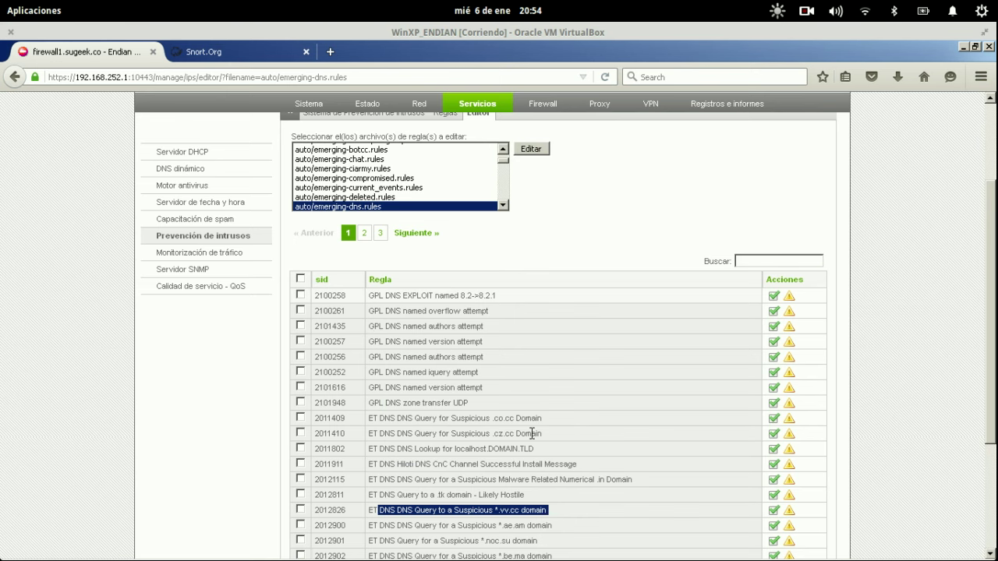
pyautogui.scroll(-4, 536, 449)
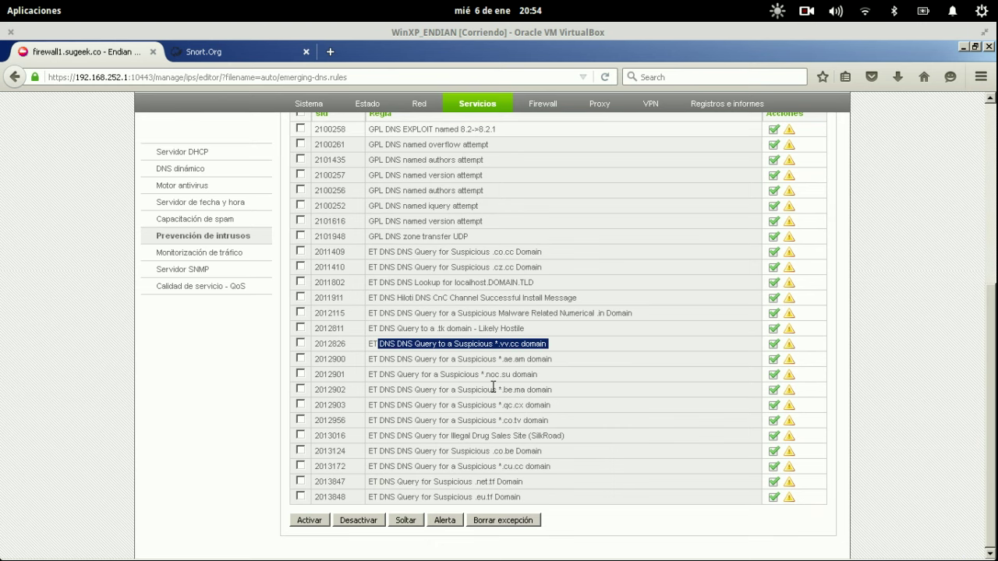
pyautogui.scroll(7, 571, 377)
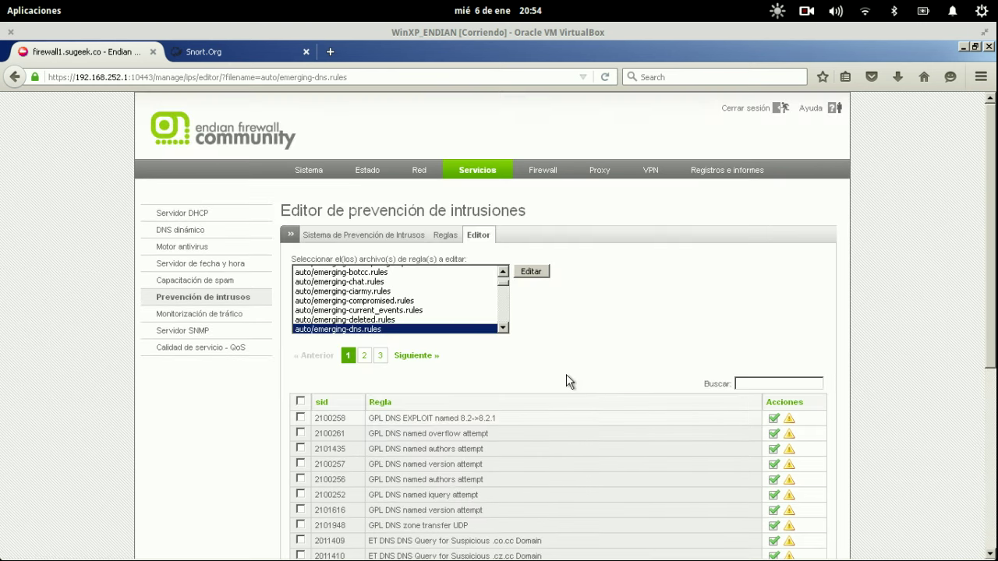
# Step: Change the policy of auto/emerging-current_events.rules to drop in the intrusion prevention rules list and apply the change
pyautogui.click(446, 235)
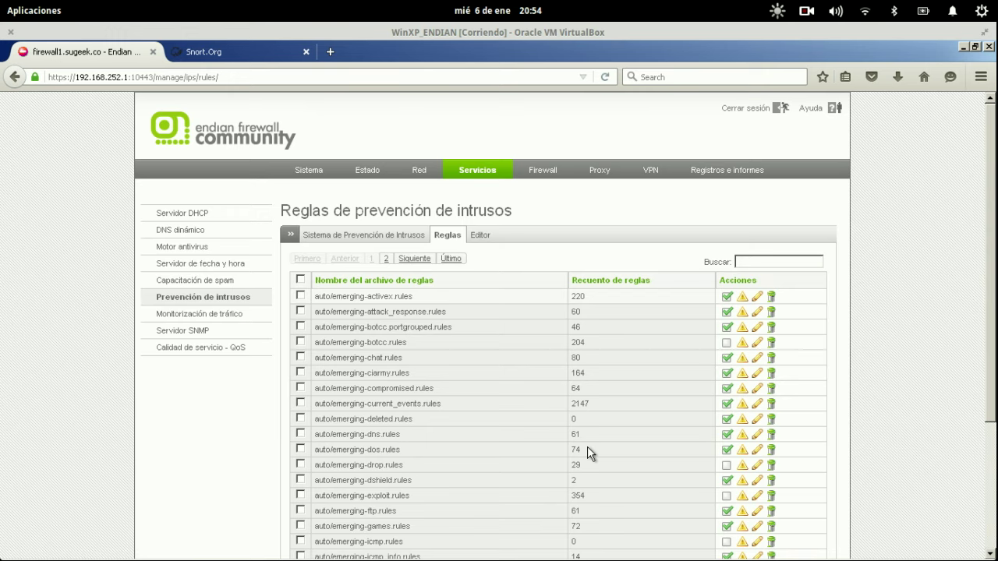
pyautogui.scroll(-4, 587, 447)
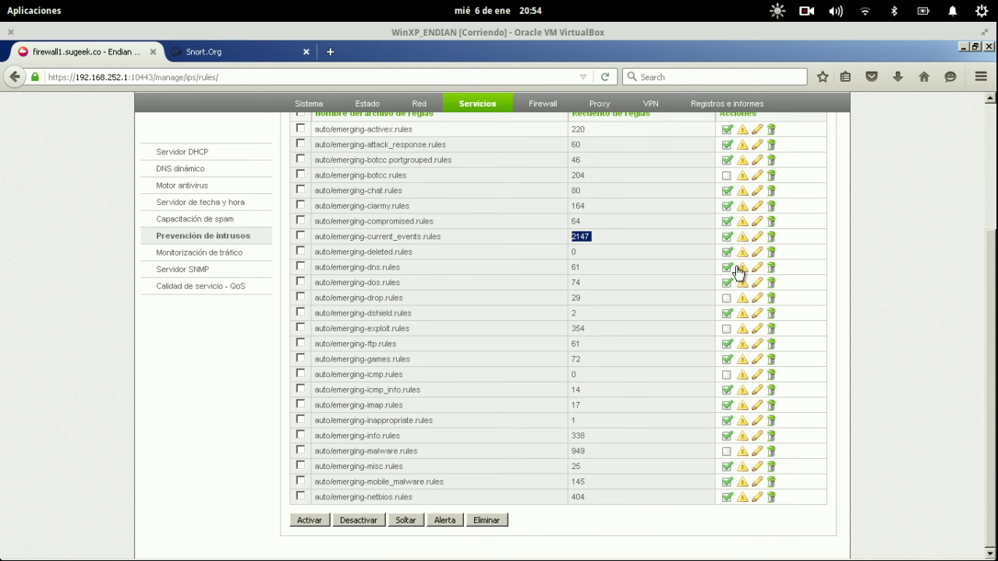
pyautogui.click(742, 237)
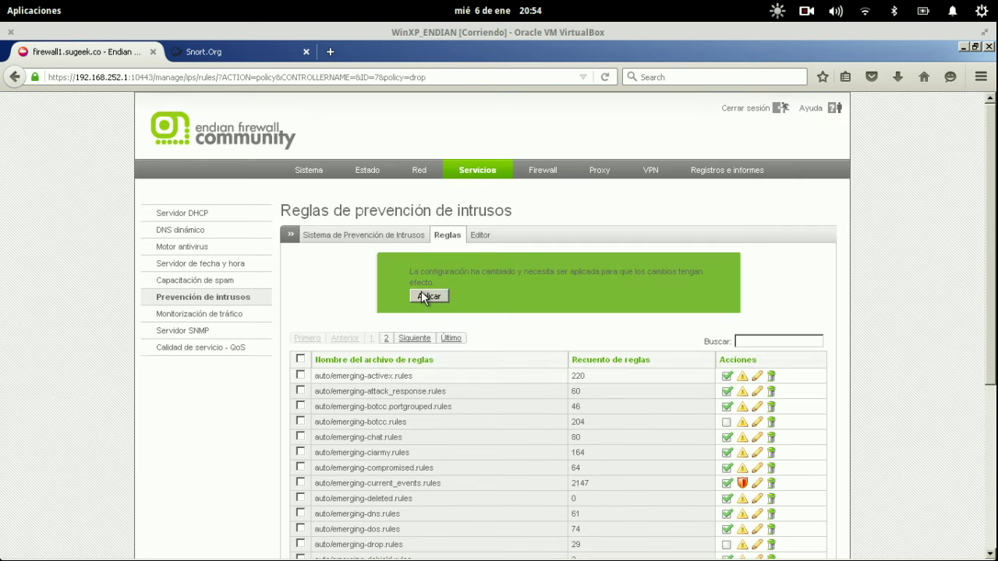
pyautogui.click(421, 296)
# Step: Switch the policy of auto/emerging-current_events.rules back to alert and apply the change
pyautogui.scroll(-2, 876, 327)
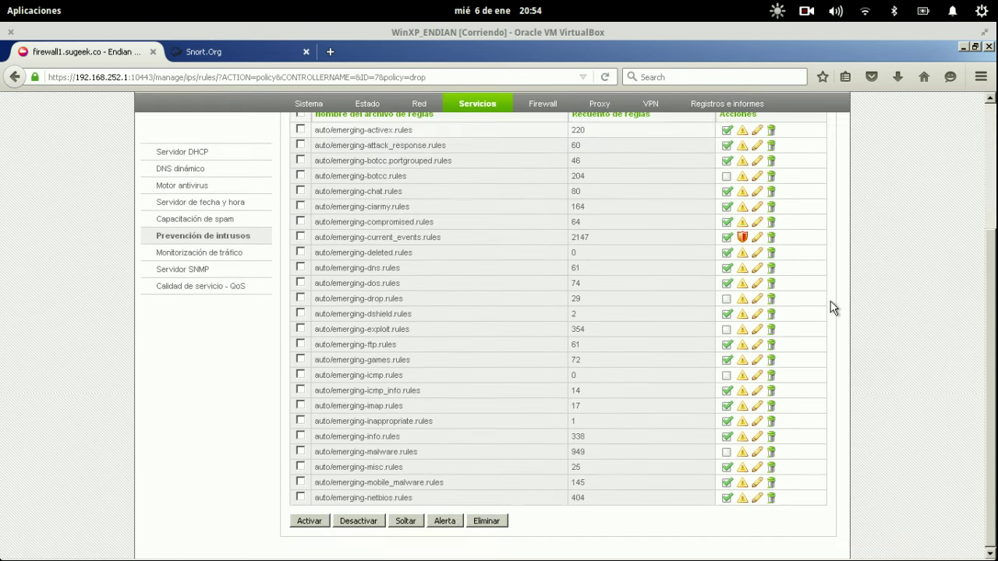
pyautogui.click(741, 240)
pyautogui.click(417, 298)
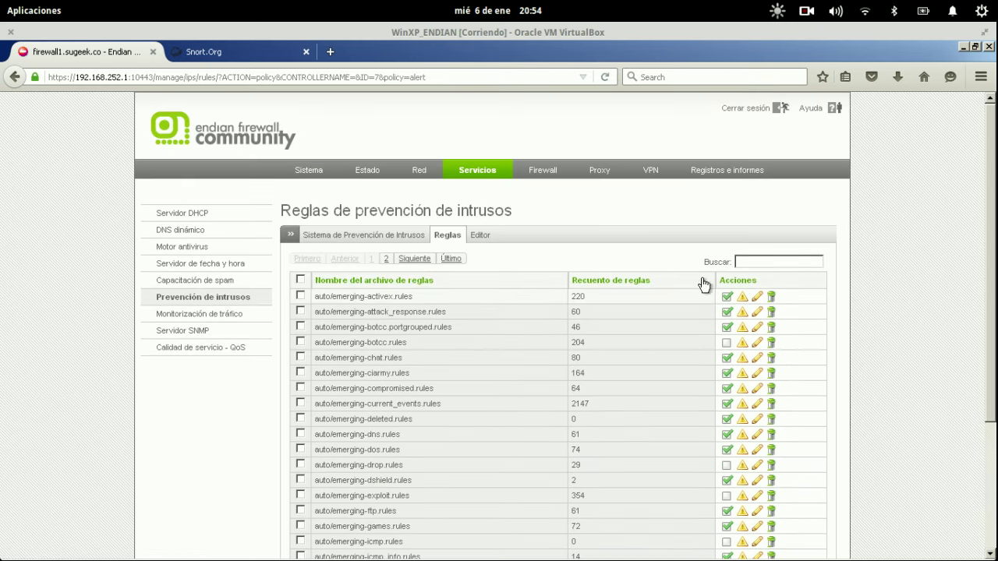
# Step: Review the list of intrusion prevention rule files and return to the main Intrusion Prevention System settings
pyautogui.scroll(-5, 845, 284)
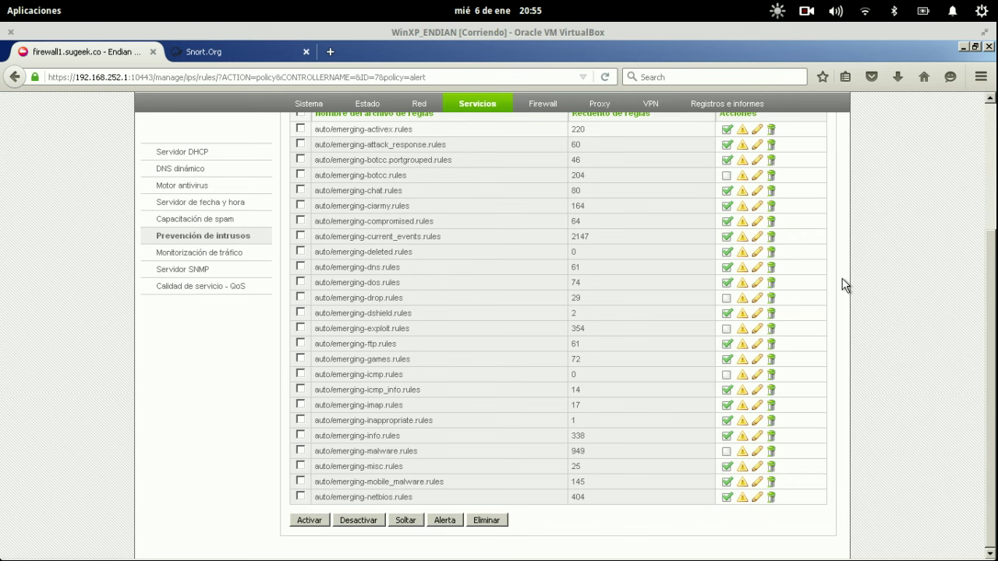
pyautogui.scroll(4, 846, 286)
pyautogui.click(379, 234)
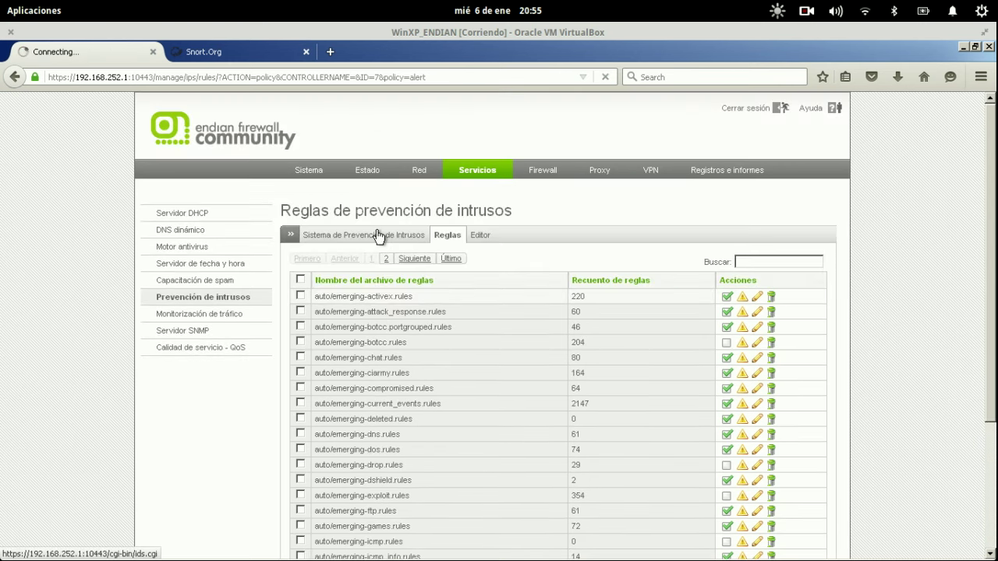
pyautogui.scroll(-1, 758, 251)
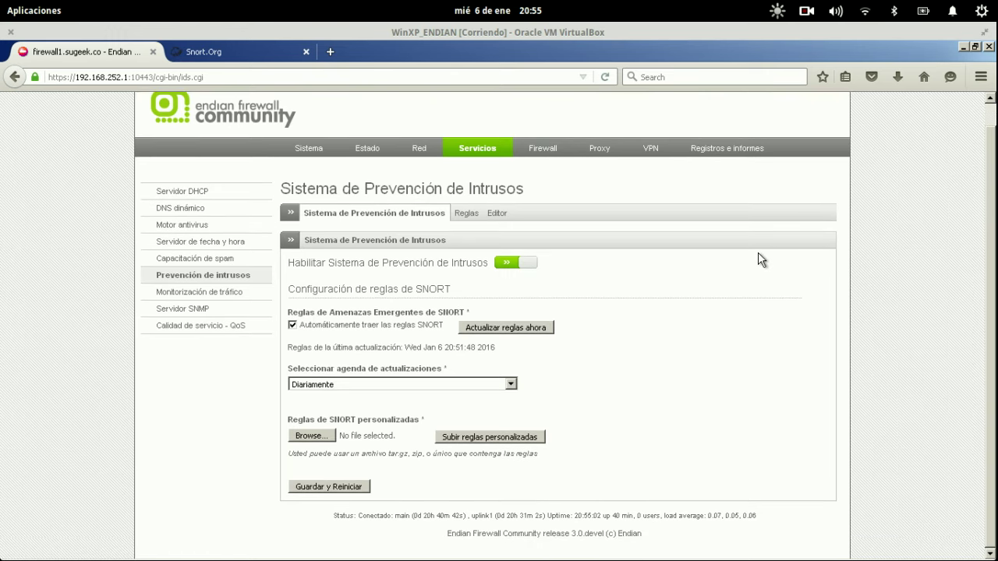
# Step: Check the available system log sections, then open the intrusion detection service log and examine the TCP Portsweep entry
pyautogui.click(707, 149)
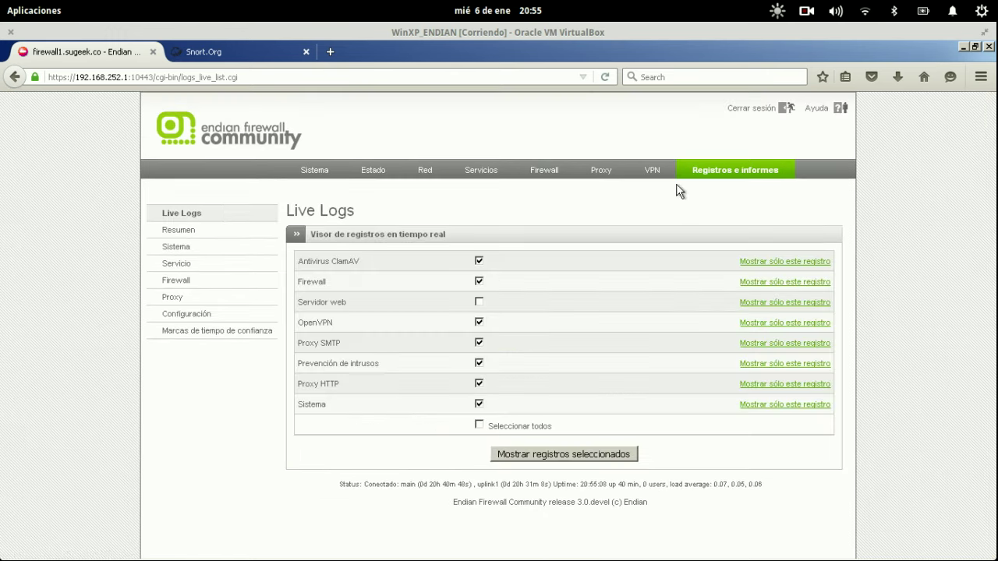
pyautogui.click(211, 250)
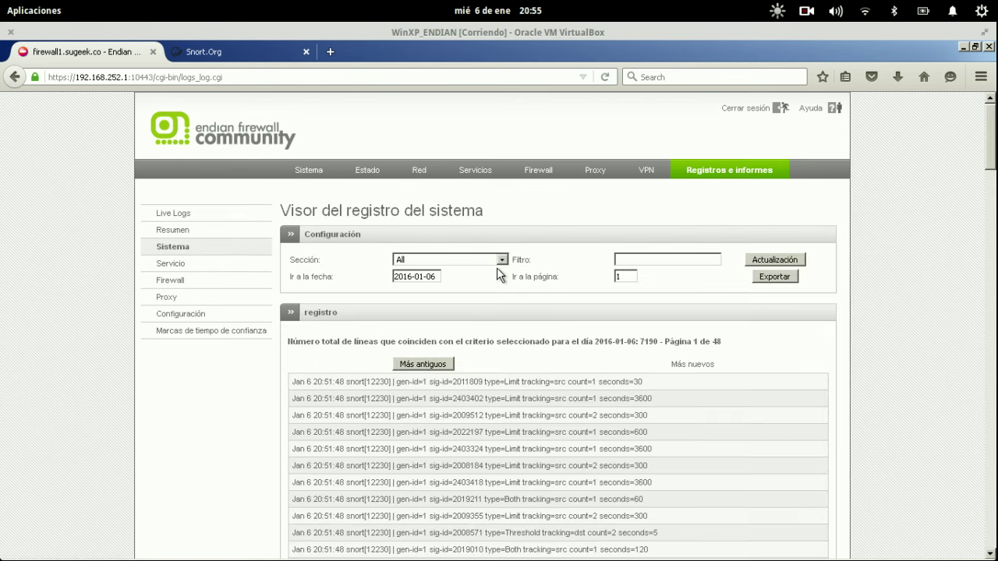
pyautogui.click(497, 263)
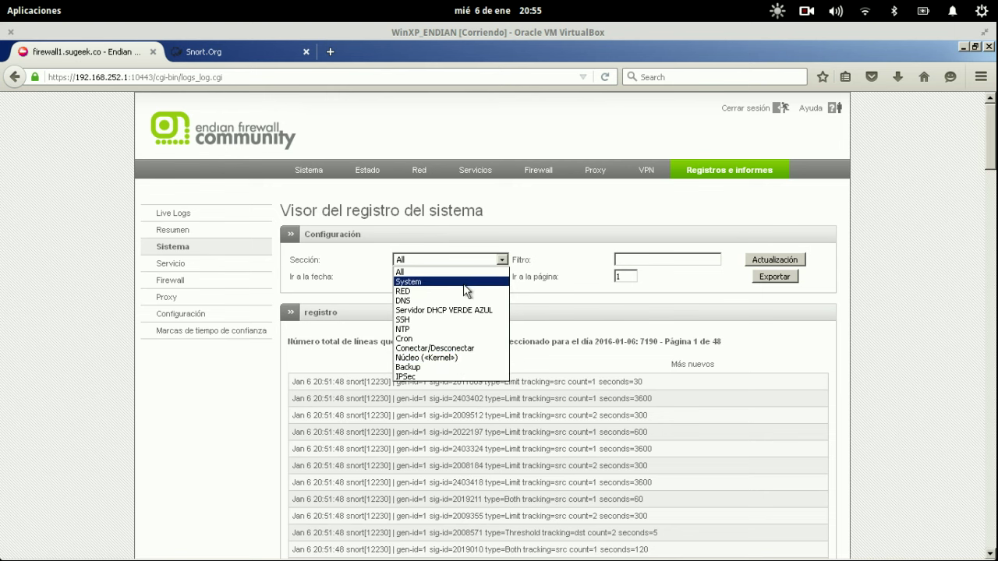
pyautogui.click(238, 265)
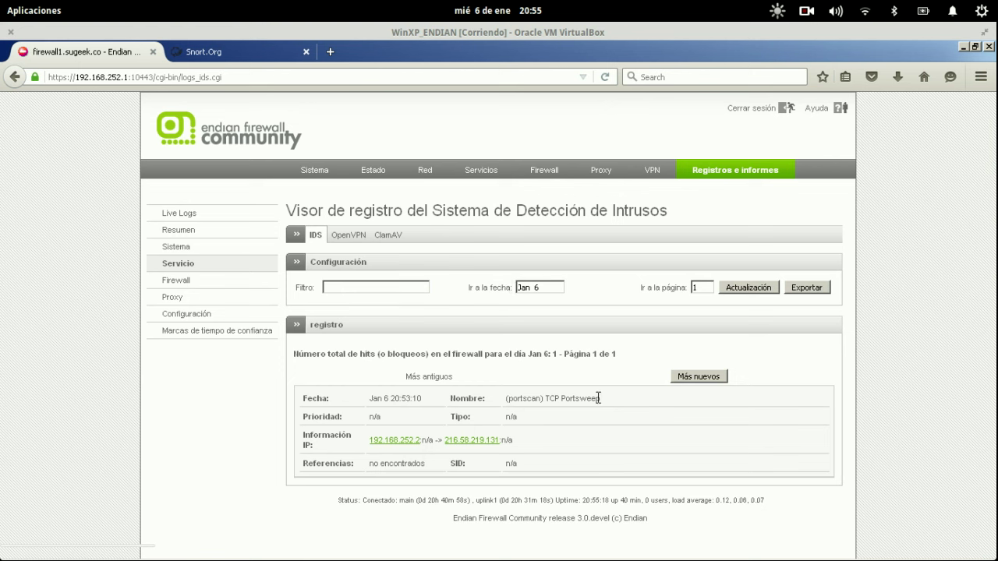
pyautogui.moveTo(598, 399); pyautogui.dragTo(514, 398)
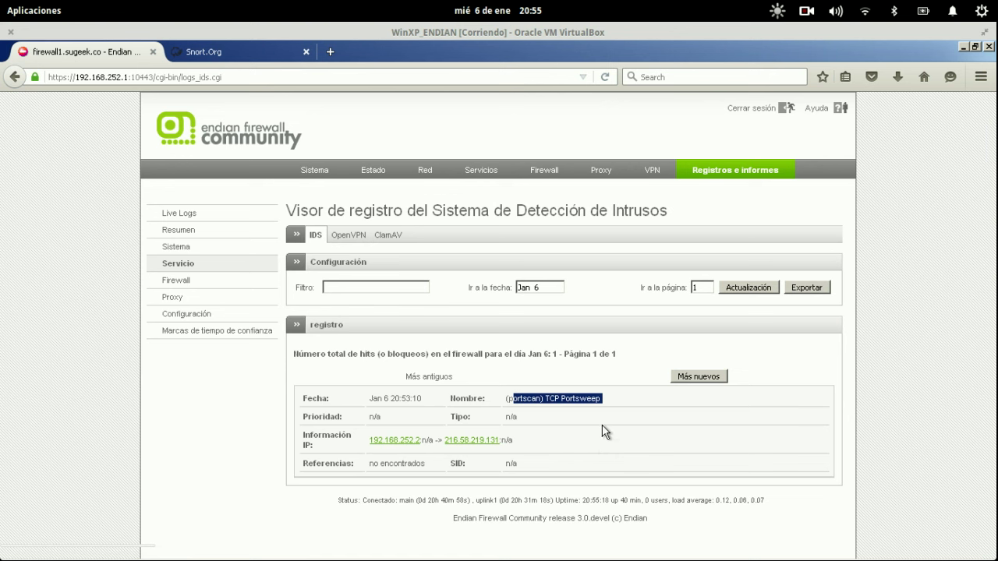
pyautogui.click(406, 442)
# Step: Enable network traffic monitoring in the services and review its option to keep history for hosts
pyautogui.click(478, 168)
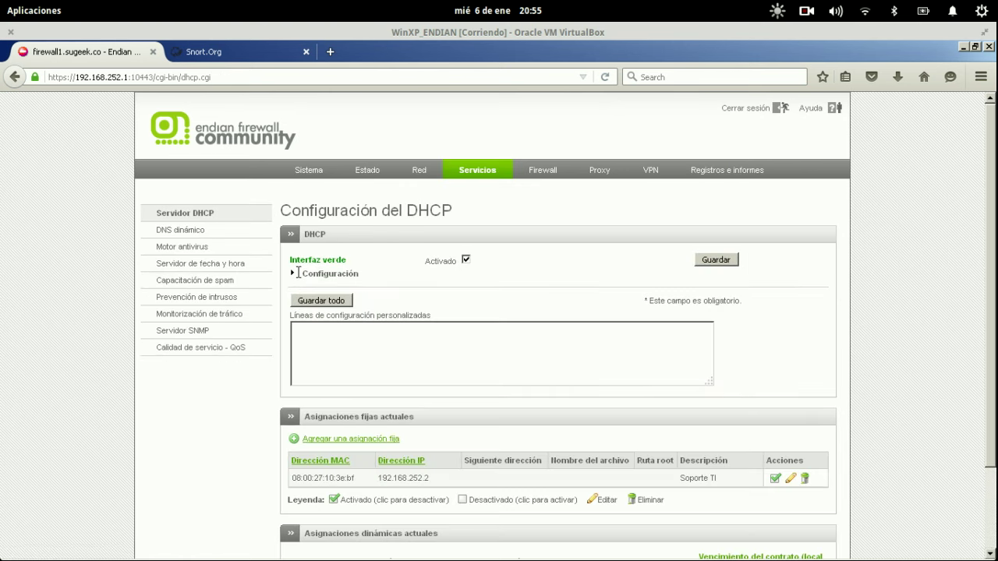
pyautogui.click(213, 299)
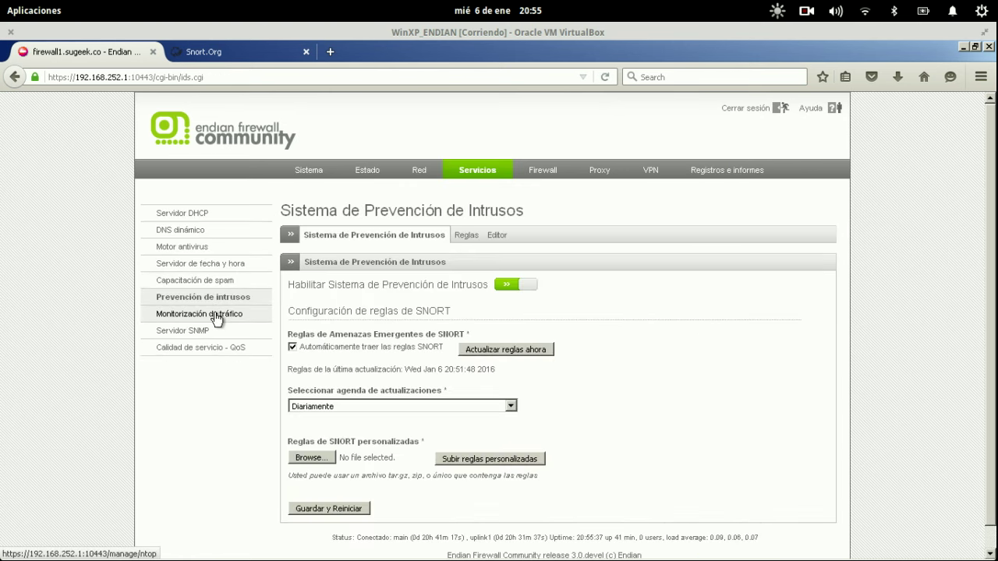
pyautogui.click(216, 317)
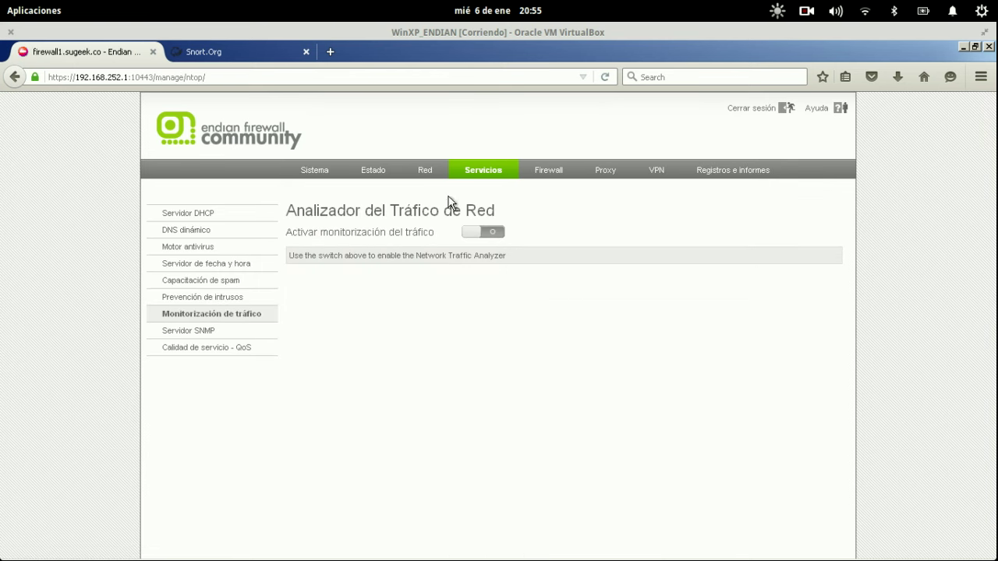
pyautogui.click(483, 234)
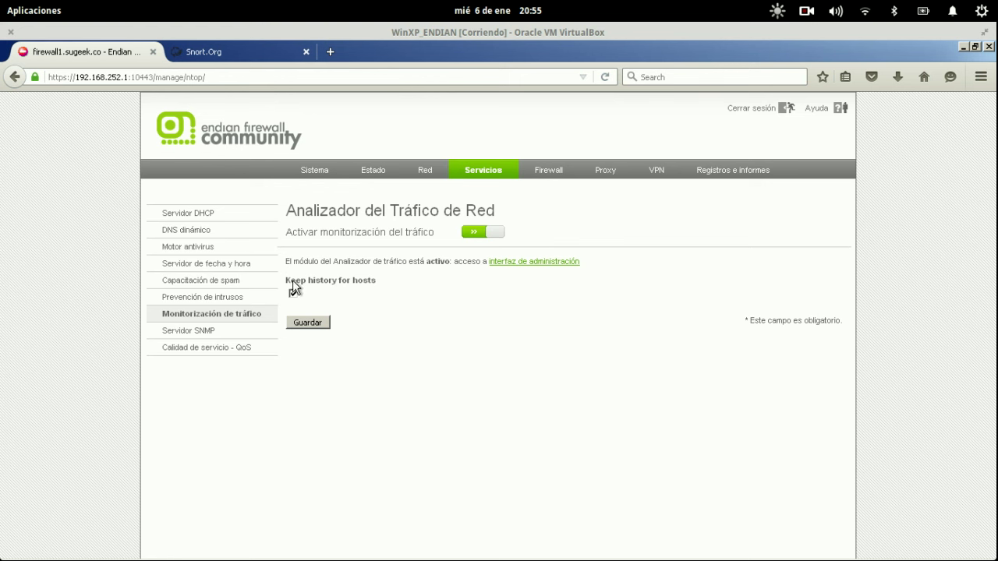
pyautogui.moveTo(286, 280); pyautogui.dragTo(375, 287)
pyautogui.click(376, 287)
# Step: Try to open the traffic analyzer's administration interface at 192.168.252.1:3000, close the Snort.Org page, and retry the connection
pyautogui.click(529, 265)
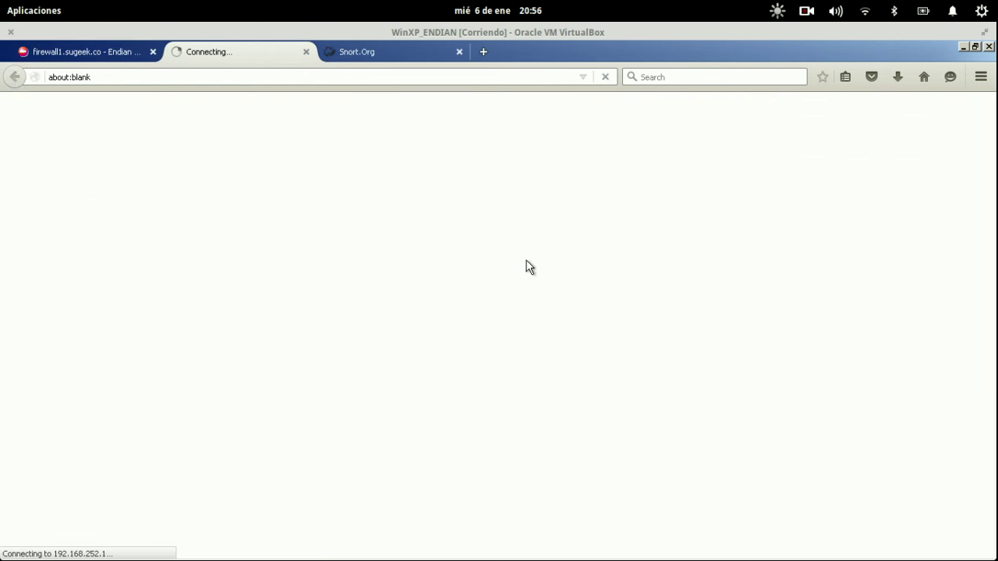
pyautogui.click(458, 52)
pyautogui.click(252, 78)
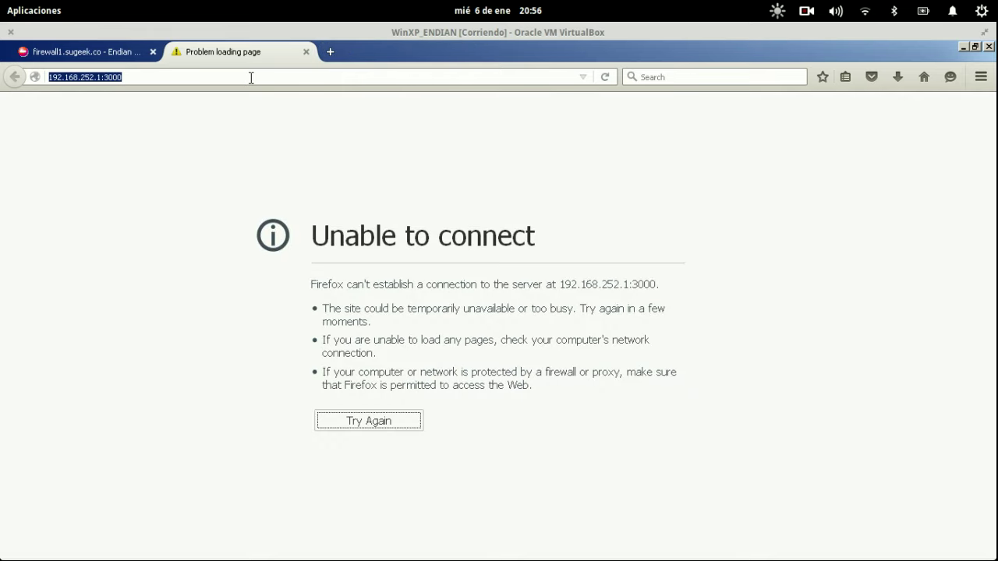
pyautogui.press('Return')
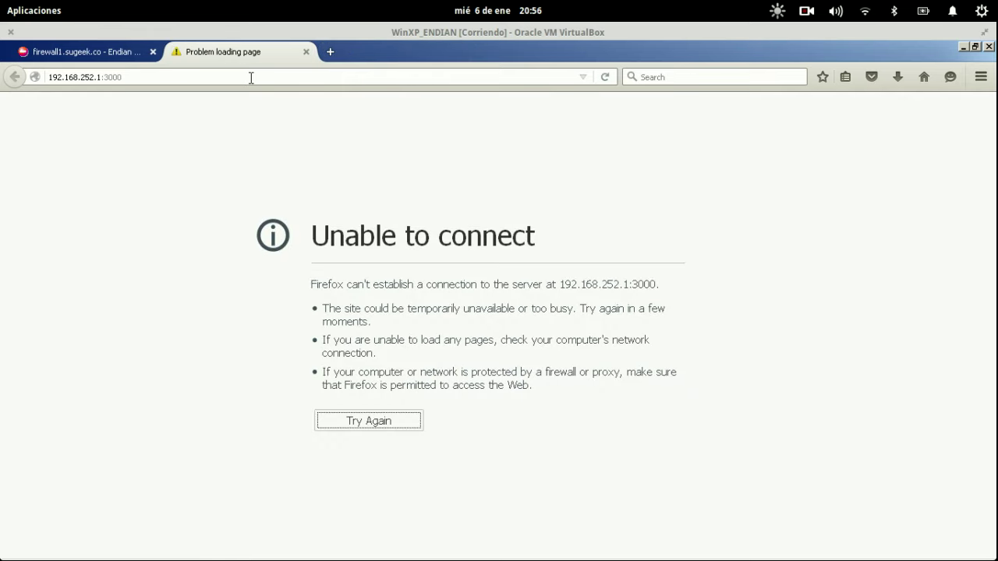